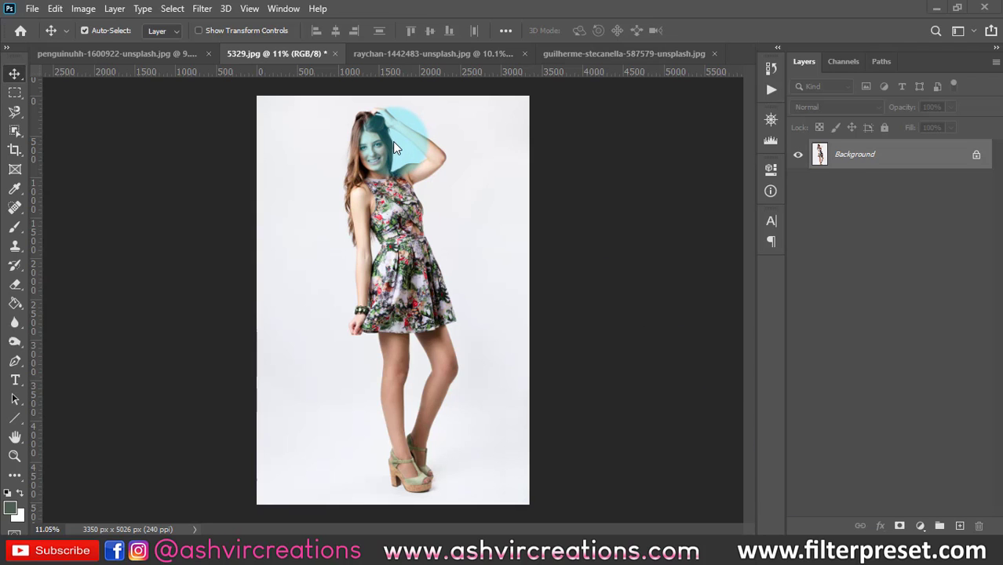
{"action": "scroll", "coordinate": [395, 138], "scroll_direction": "up", "scroll_amount": 3}
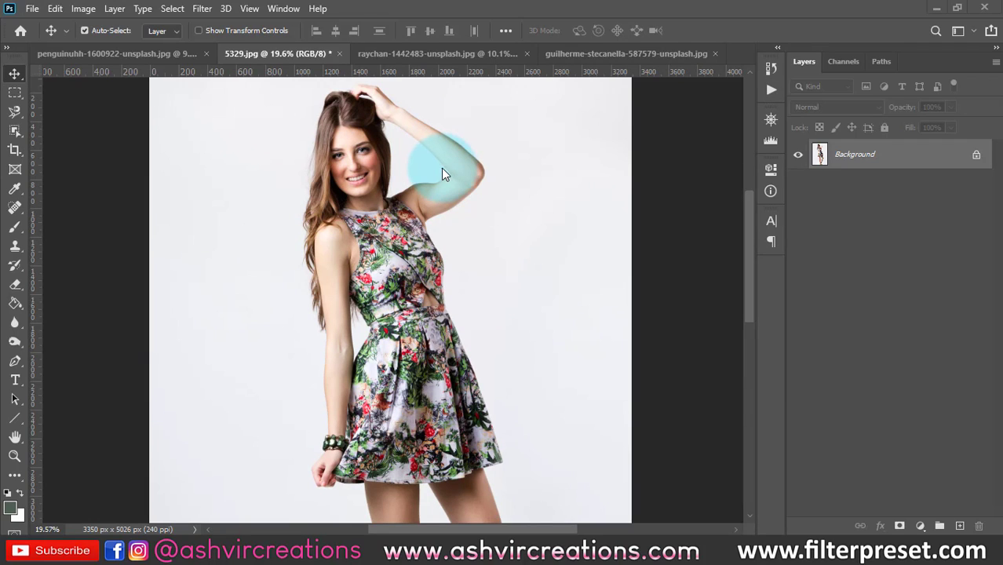
{"action": "scroll", "coordinate": [441, 168], "scroll_direction": "up", "scroll_amount": 2}
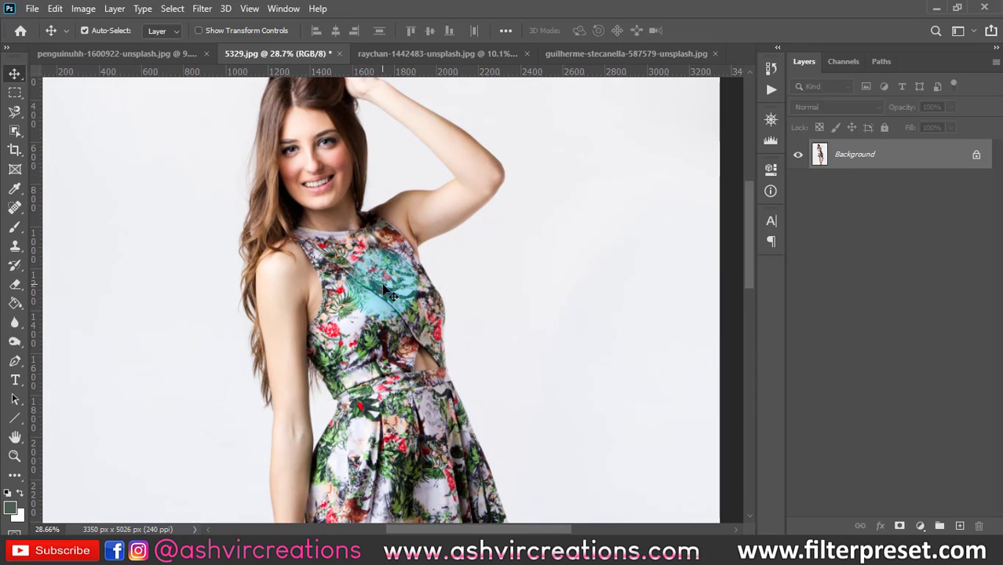
{"action": "scroll", "coordinate": [410, 231], "scroll_direction": "down", "scroll_amount": 2}
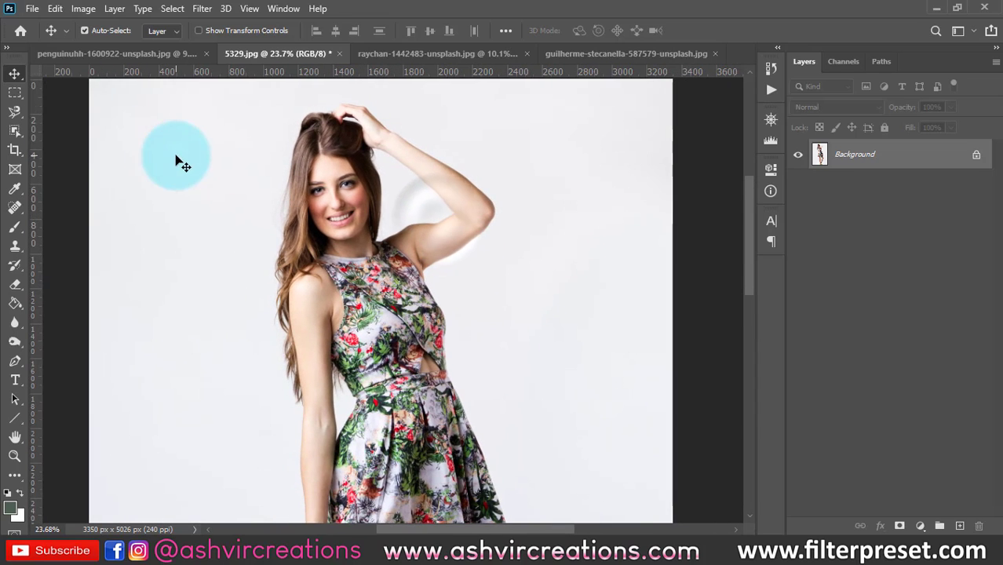
{"action": "scroll", "coordinate": [377, 180], "scroll_direction": "down", "scroll_amount": 2}
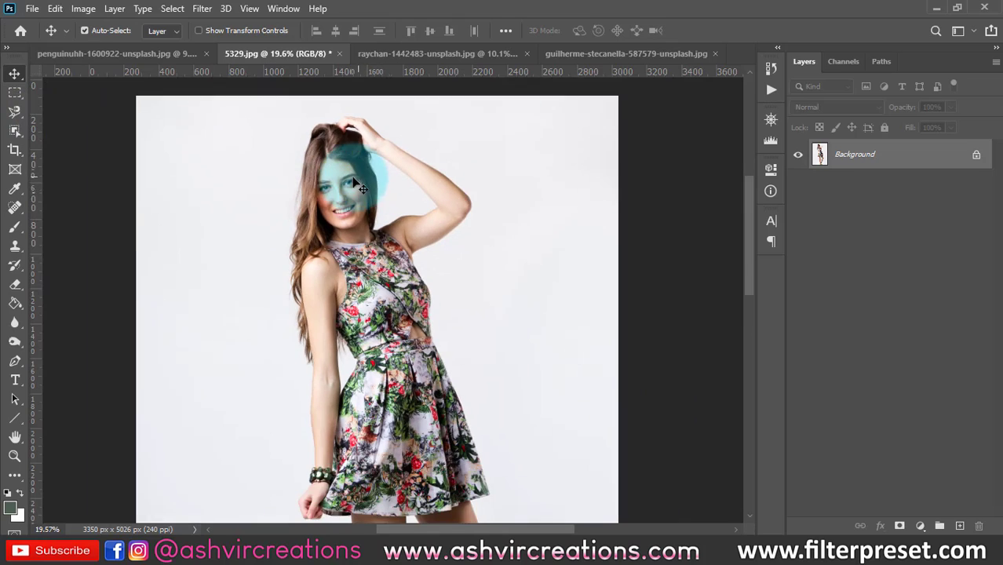
{"action": "scroll", "coordinate": [25, 130], "scroll_direction": "down", "scroll_amount": 1}
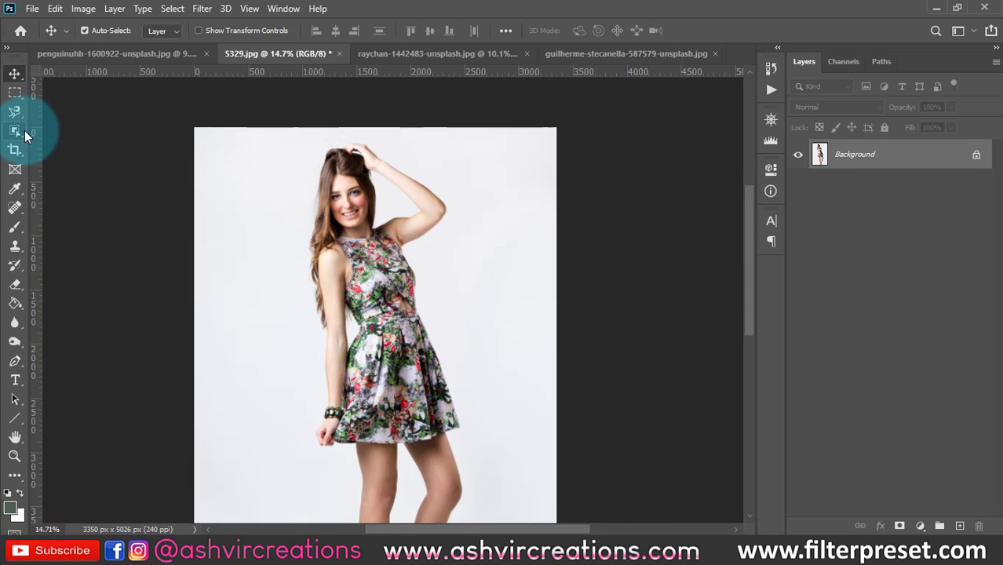
Select the whole woman, from her hair to her shoes, using the Object Selection Tool in Rectangle mode.
{"action": "left_click", "coordinate": [15, 132]}
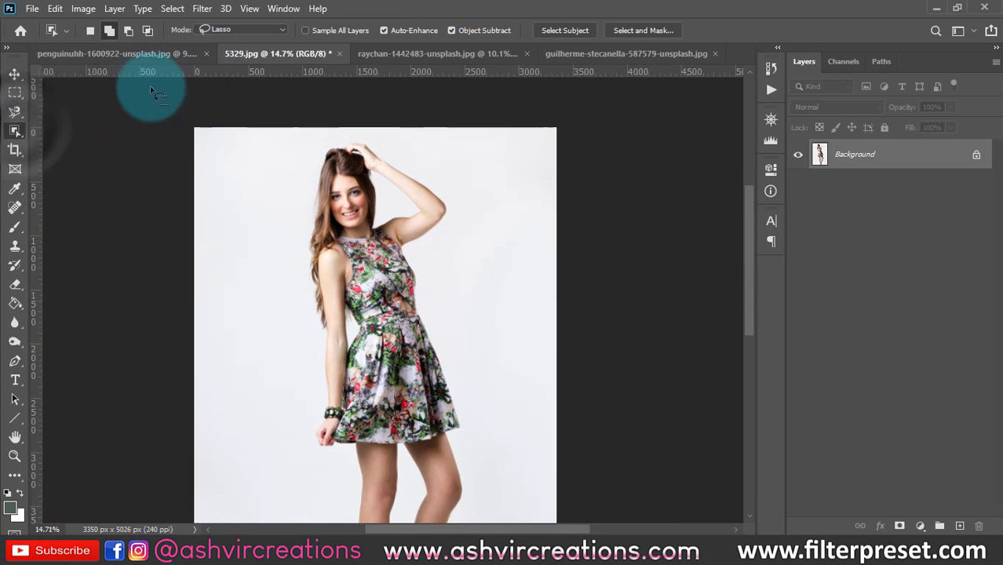
{"action": "right_click", "coordinate": [16, 132]}
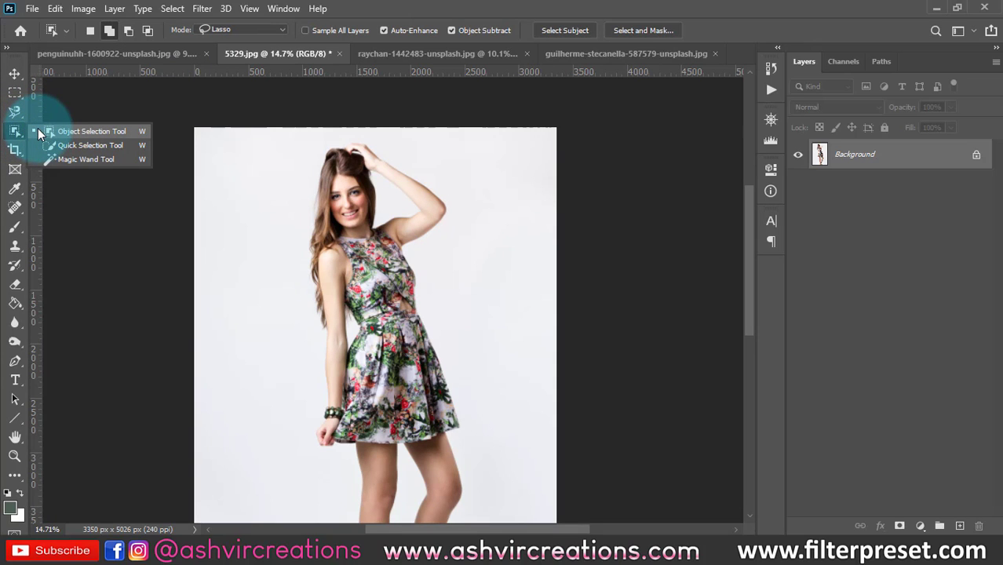
{"action": "left_click", "coordinate": [59, 131]}
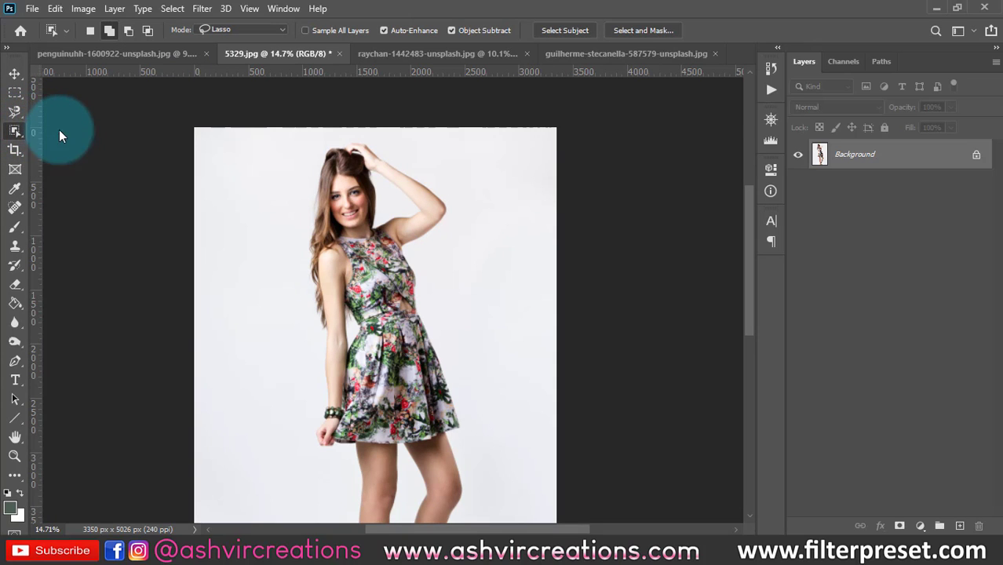
{"action": "scroll", "coordinate": [300, 165], "scroll_direction": "down", "scroll_amount": 2}
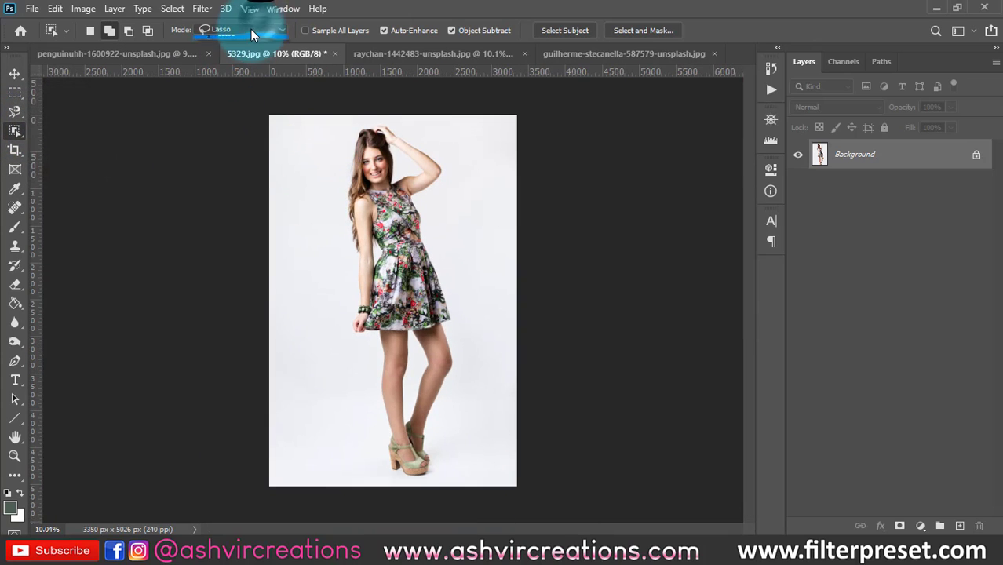
{"action": "left_click", "coordinate": [228, 29]}
{"action": "mouse_move", "coordinate": [324, 119]}
{"action": "left_mouse_down"}
{"action": "mouse_move", "coordinate": [448, 381]}
{"action": "mouse_move", "coordinate": [466, 474]}
{"action": "mouse_move", "coordinate": [456, 480]}
{"action": "left_mouse_up"}
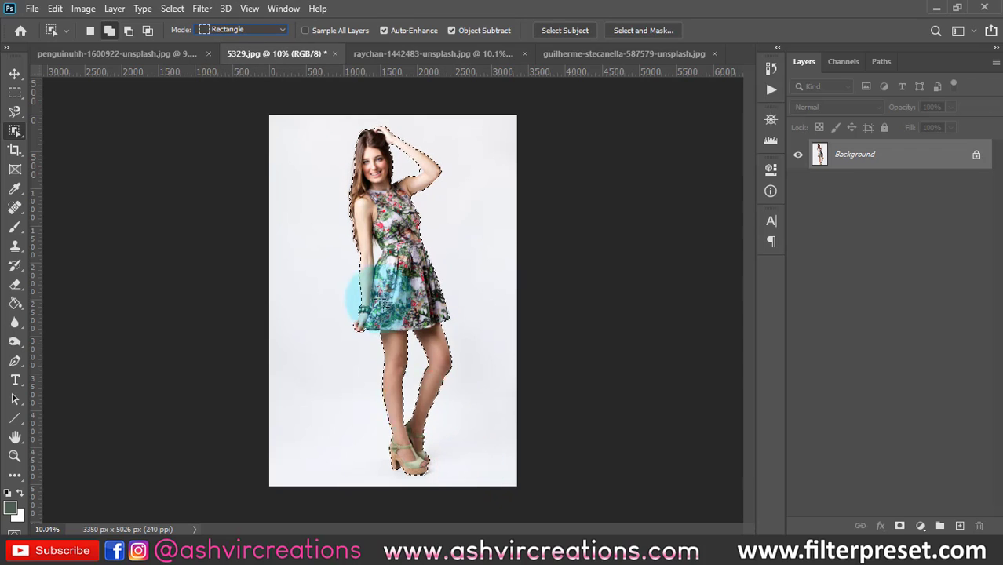
{"action": "left_click", "coordinate": [402, 265]}
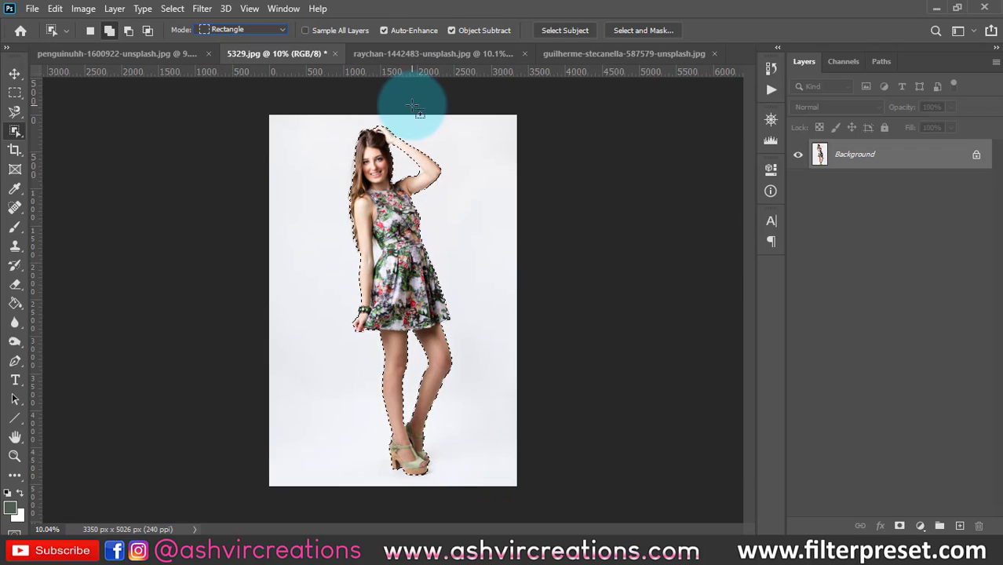
Add the missed hair beside the lowered arm to the selection and subtract the background gap between that arm and the waist.
{"action": "key", "text": "ctrl+plus"}
{"action": "key", "text": "ctrl+plus"}
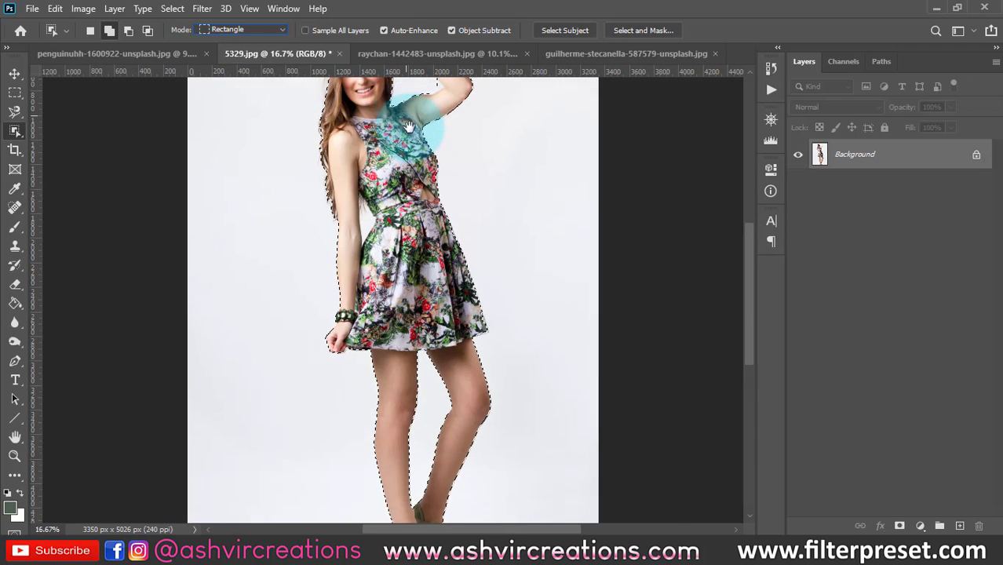
{"action": "left_click_drag", "start_coordinate": [406, 117], "coordinate": [485, 282]}
{"action": "key", "text": "ctrl+plus"}
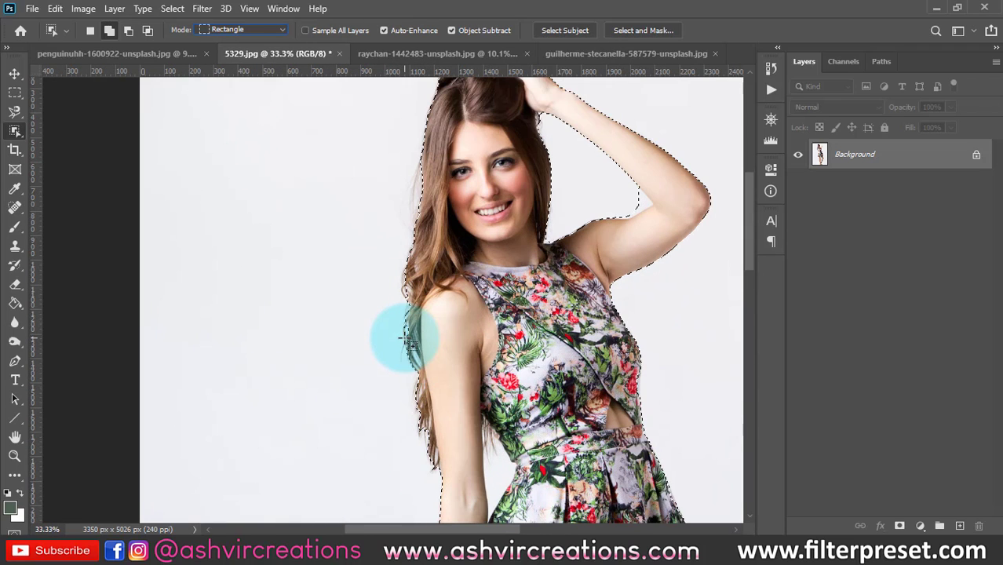
{"action": "left_click_drag", "start_coordinate": [408, 341], "coordinate": [336, 217]}
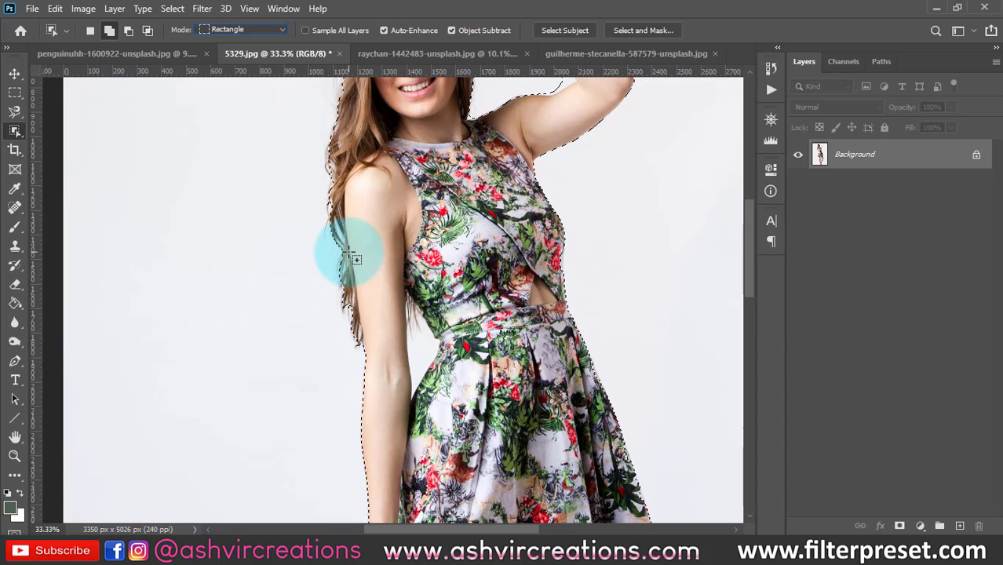
{"action": "left_click_drag", "start_coordinate": [351, 257], "coordinate": [416, 310]}
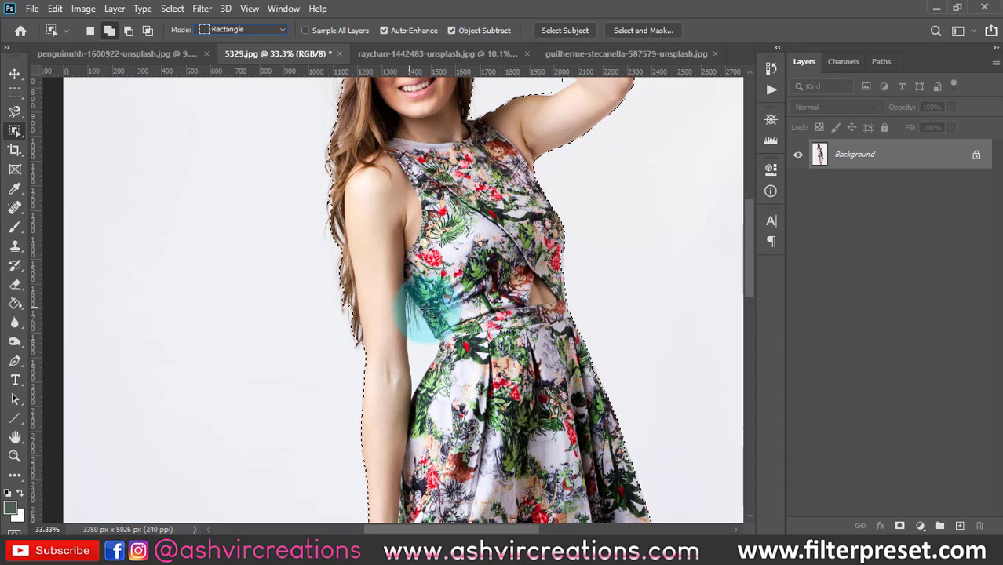
{"action": "left_click_drag", "start_coordinate": [395, 275], "coordinate": [471, 424]}
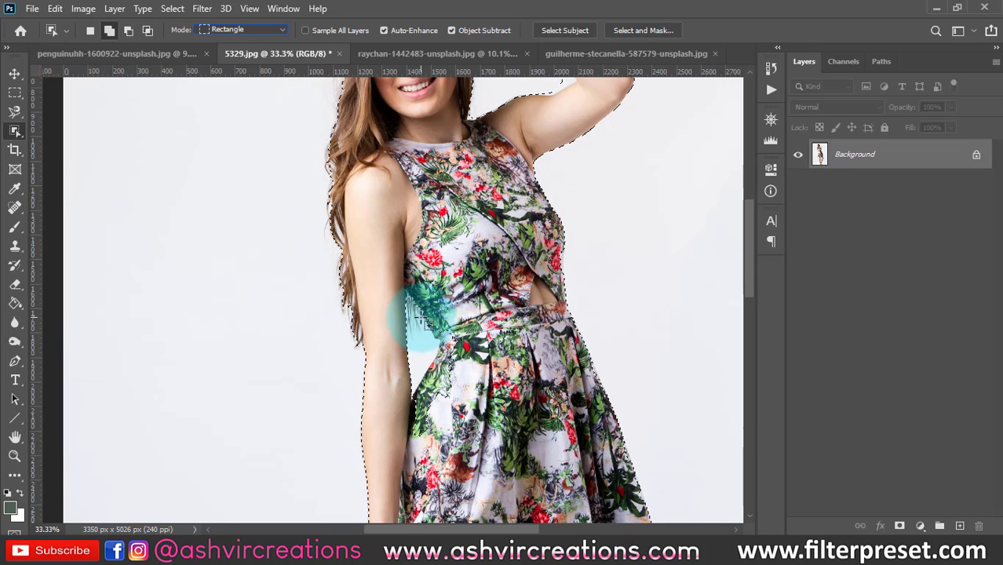
{"action": "left_click_drag", "start_coordinate": [411, 203], "coordinate": [485, 338]}
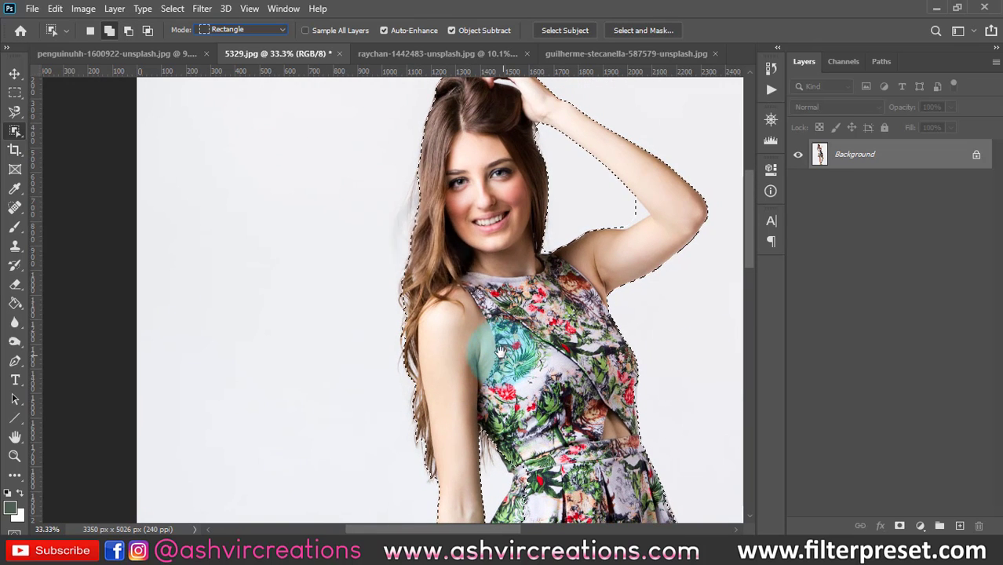
Open the selection in Select and Mask and set the preview transparency to 100%.
{"action": "right_click", "coordinate": [409, 227]}
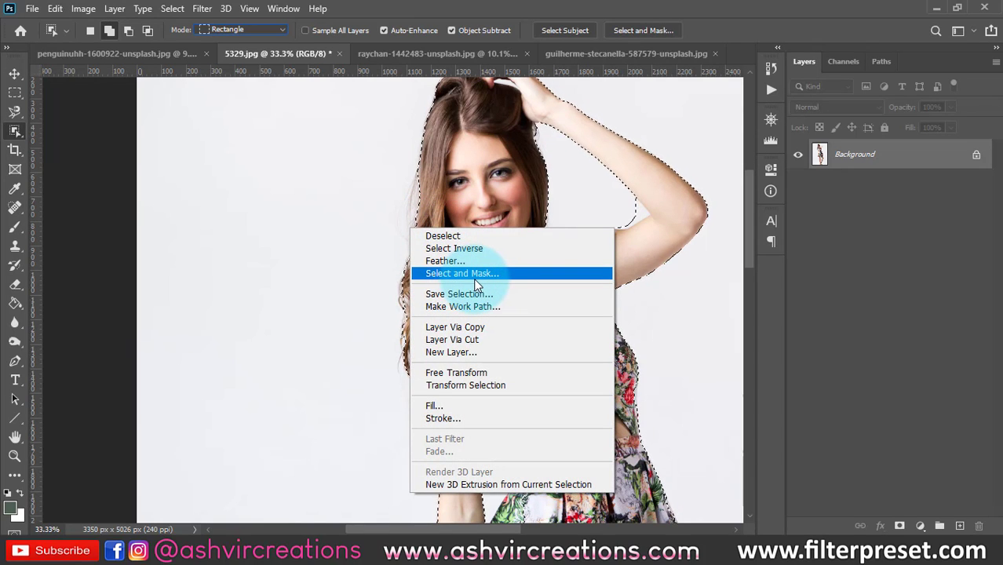
{"action": "left_click", "coordinate": [741, 14]}
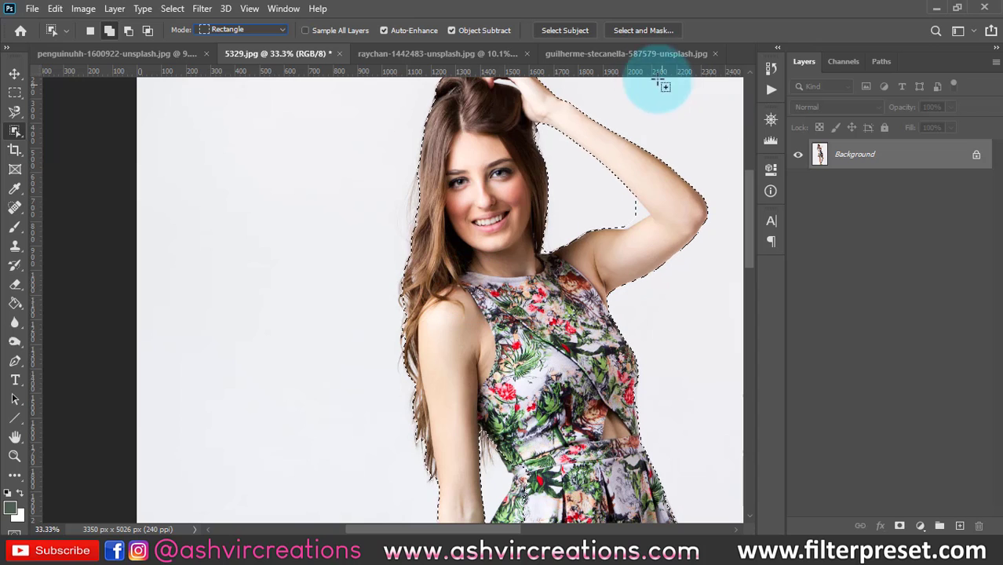
{"action": "right_click", "coordinate": [459, 139]}
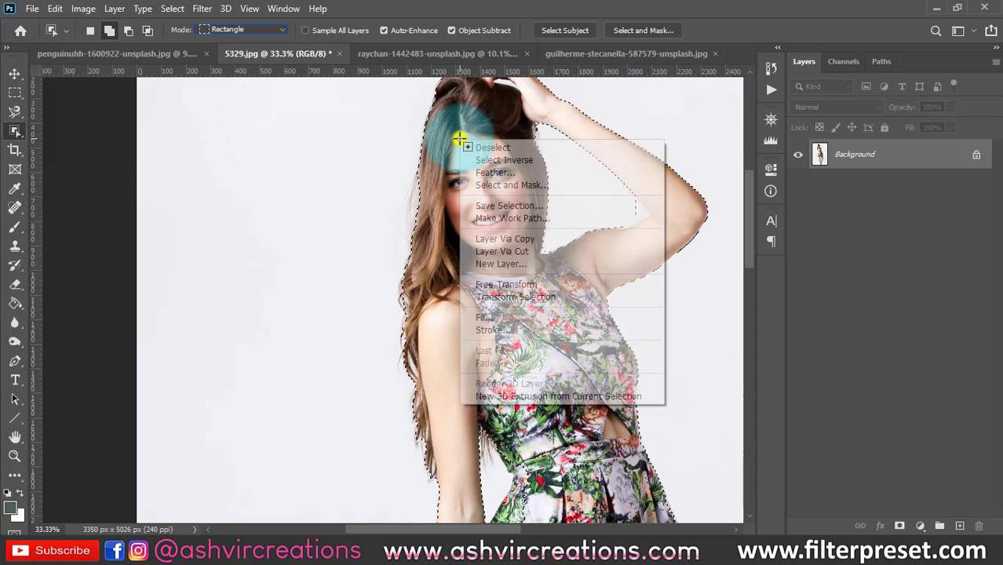
{"action": "left_click", "coordinate": [496, 186]}
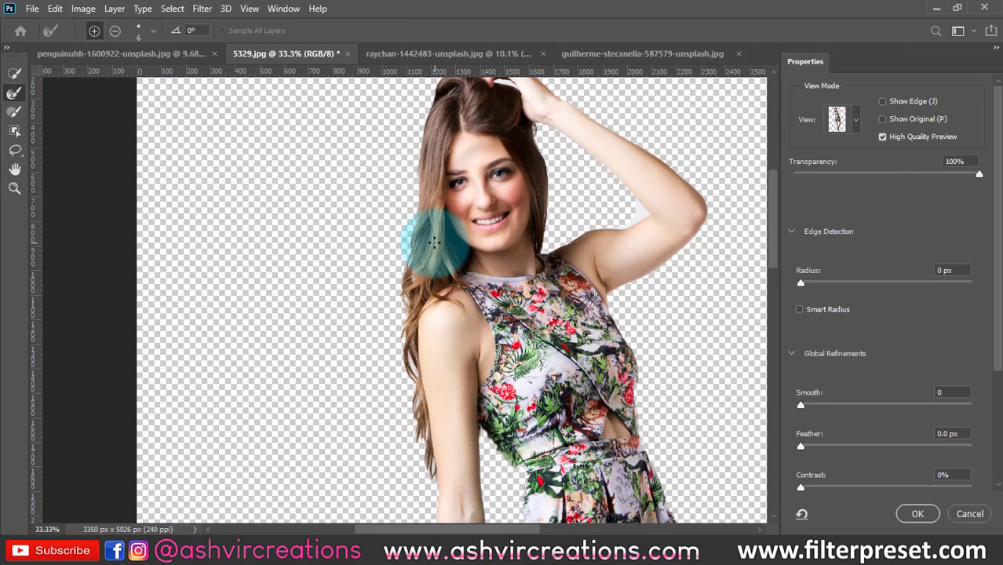
{"action": "left_click_drag", "start_coordinate": [397, 239], "coordinate": [385, 147]}
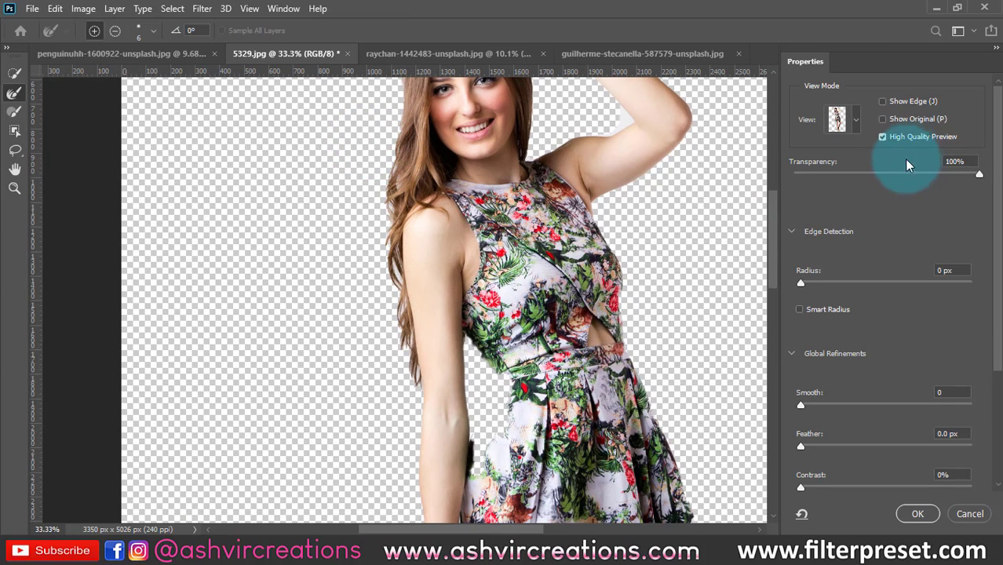
{"action": "left_click_drag", "start_coordinate": [896, 172], "coordinate": [990, 170]}
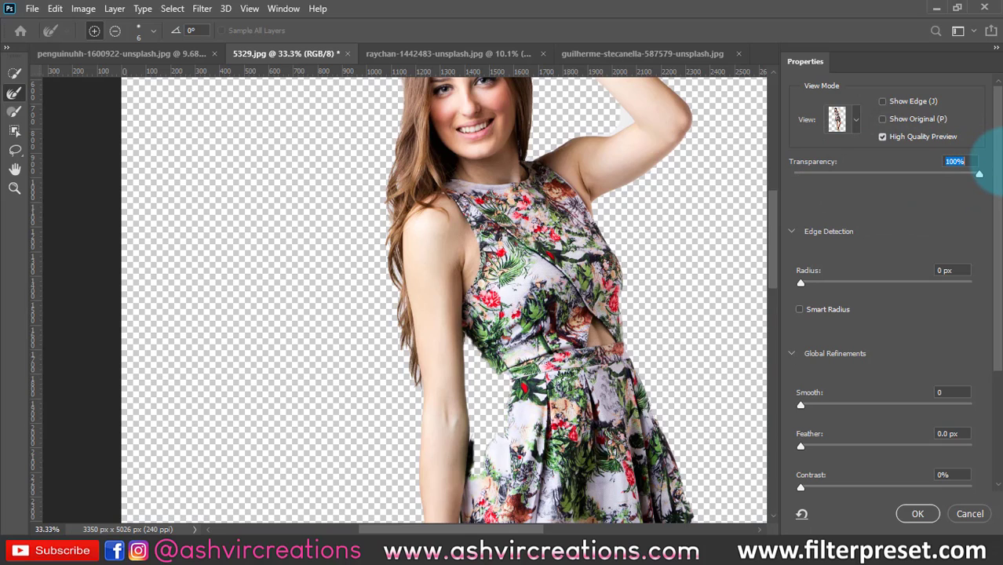
Activate the Refine Edge Brush in its add mode.
{"action": "left_click", "coordinate": [16, 94]}
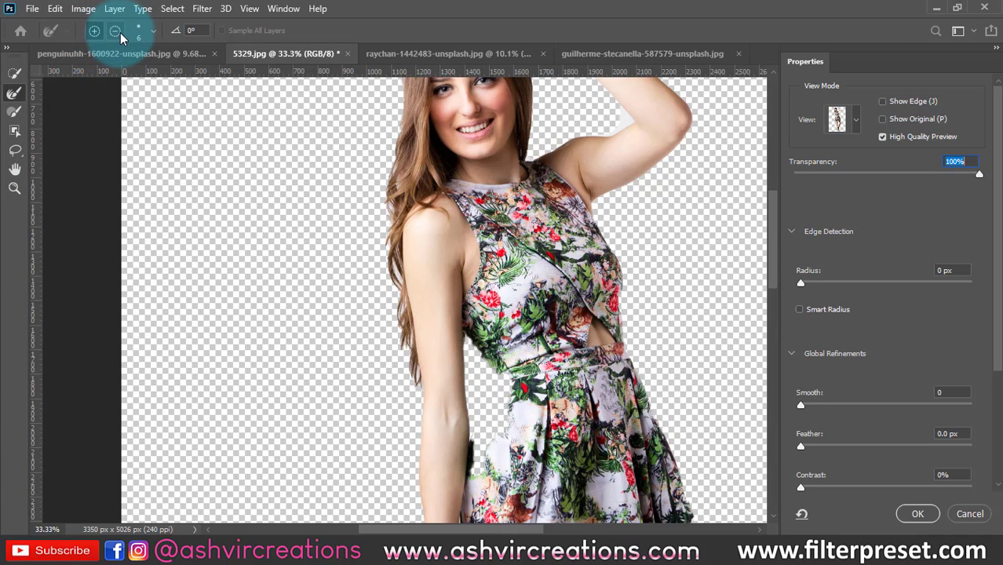
{"action": "left_click", "coordinate": [120, 32]}
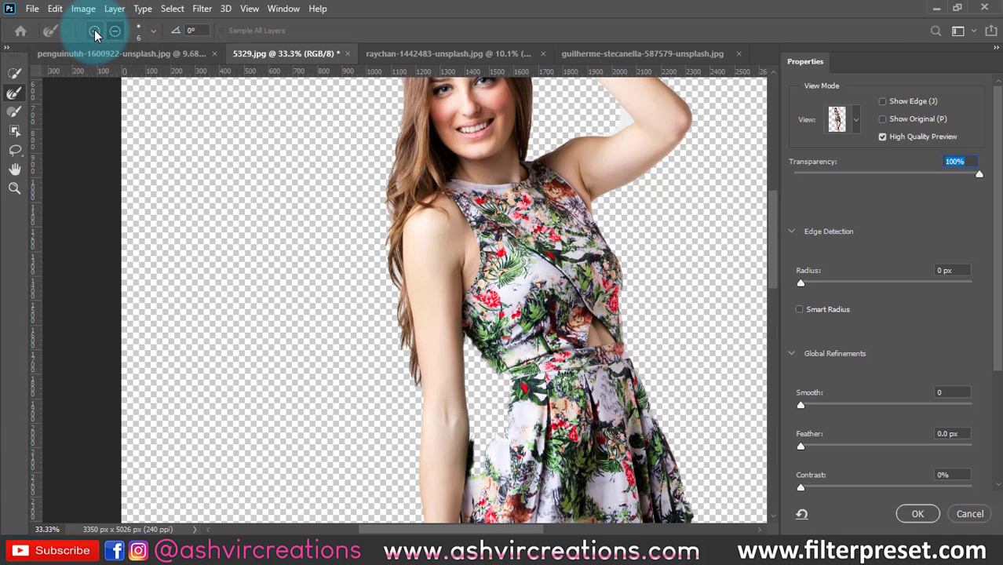
{"action": "left_click", "coordinate": [93, 31]}
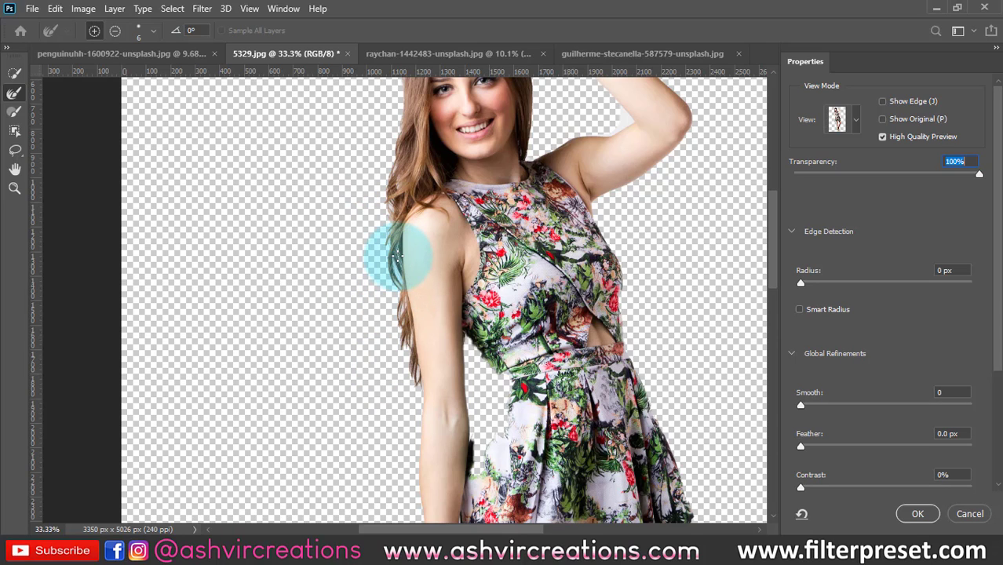
{"action": "left_click", "coordinate": [14, 94]}
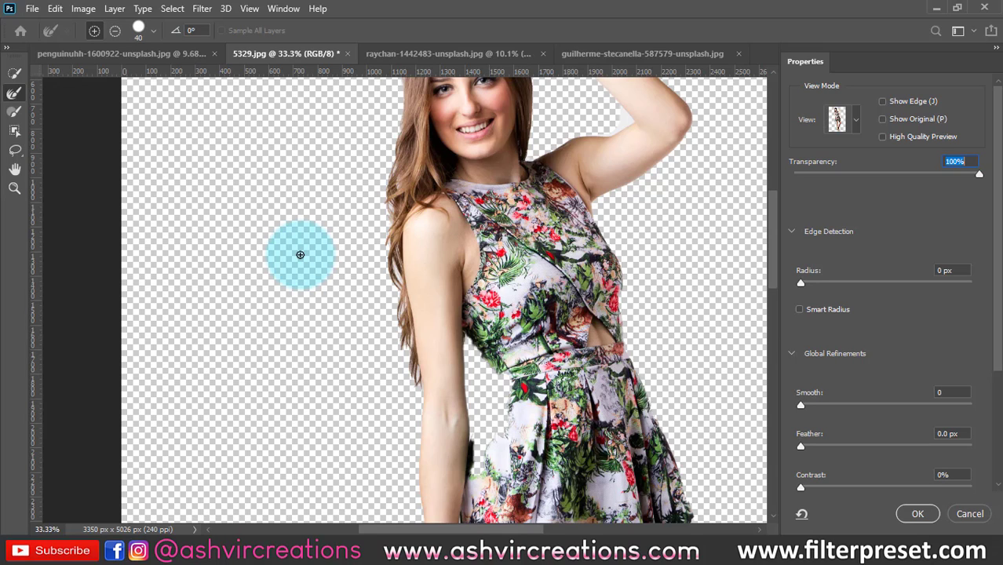
Enlarge the Refine Edge Brush to size 1300 and reduce it to 500.
{"action": "key", "text": "]"}
{"action": "key", "text": "]"}
{"action": "key", "text": "]"}
{"action": "key", "text": "]"}
{"action": "key", "text": "]"}
{"action": "key", "text": "]"}
{"action": "key", "text": "]"}
{"action": "key", "text": "]"}
{"action": "key", "text": "]"}
{"action": "key", "text": "]"}
{"action": "key", "text": "]"}
{"action": "key", "text": "]"}
{"action": "key", "text": "]"}
{"action": "key", "text": "]"}
{"action": "key", "text": "]"}
{"action": "key", "text": "]"}
{"action": "key", "text": "]"}
{"action": "key", "text": "]"}
{"action": "key", "text": "]"}
{"action": "key", "text": "]"}
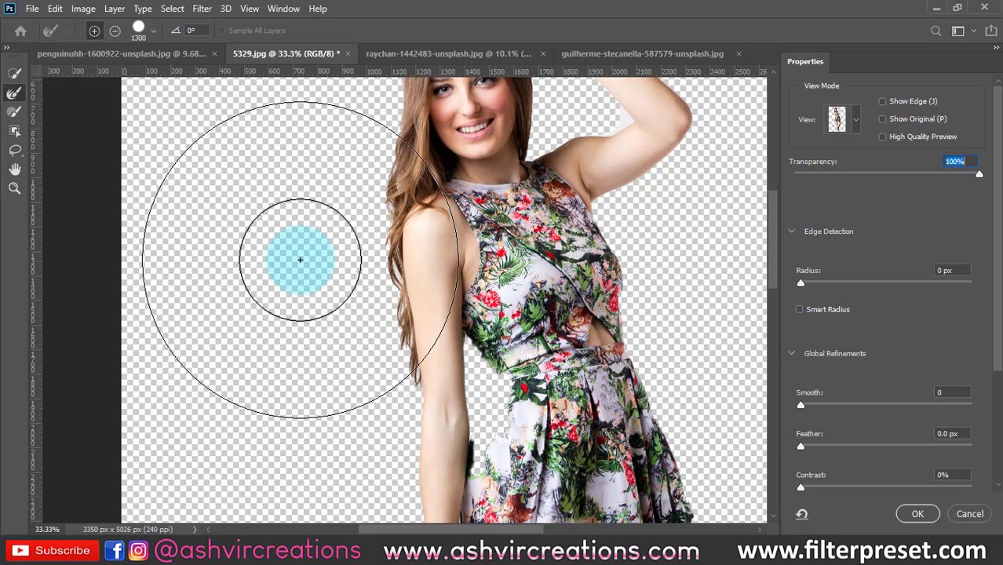
{"action": "key", "text": "bracketleft"}
{"action": "key", "text": "bracketleft"}
{"action": "key", "text": "bracketleft"}
{"action": "key", "text": "bracketleft"}
{"action": "key", "text": "bracketleft"}
{"action": "key", "text": "bracketleft"}
{"action": "key", "text": "bracketleft"}
{"action": "key", "text": "bracketleft"}
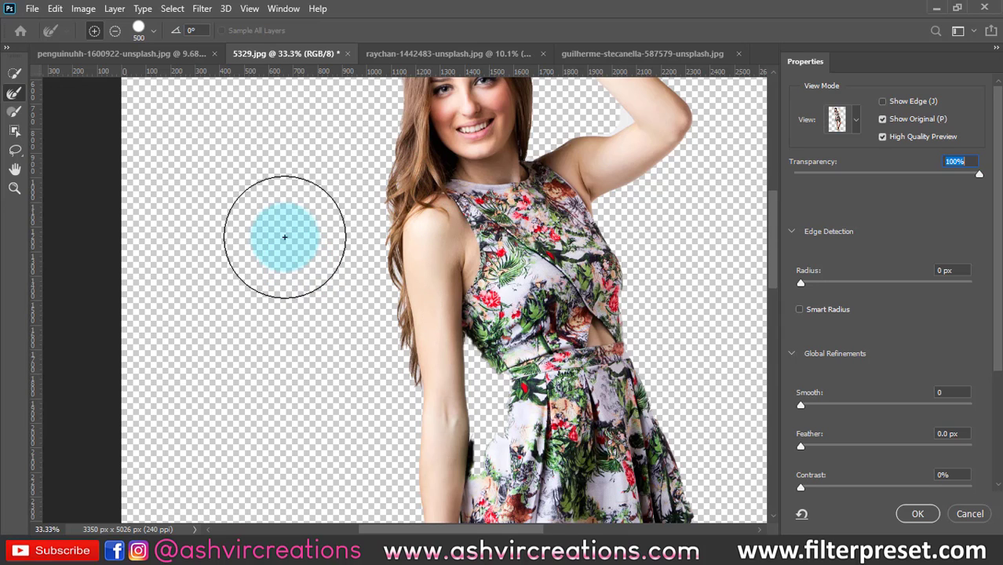
Set the Refine Edge Brush size to 90.
{"action": "left_click", "coordinate": [153, 30]}
{"action": "mouse_move", "coordinate": [138, 72]}
{"action": "left_mouse_down"}
{"action": "mouse_move", "coordinate": [101, 73]}
{"action": "mouse_move", "coordinate": [145, 70]}
{"action": "mouse_move", "coordinate": [112, 69]}
{"action": "mouse_move", "coordinate": [121, 70]}
{"action": "left_mouse_up"}
{"action": "left_click", "coordinate": [427, 26]}
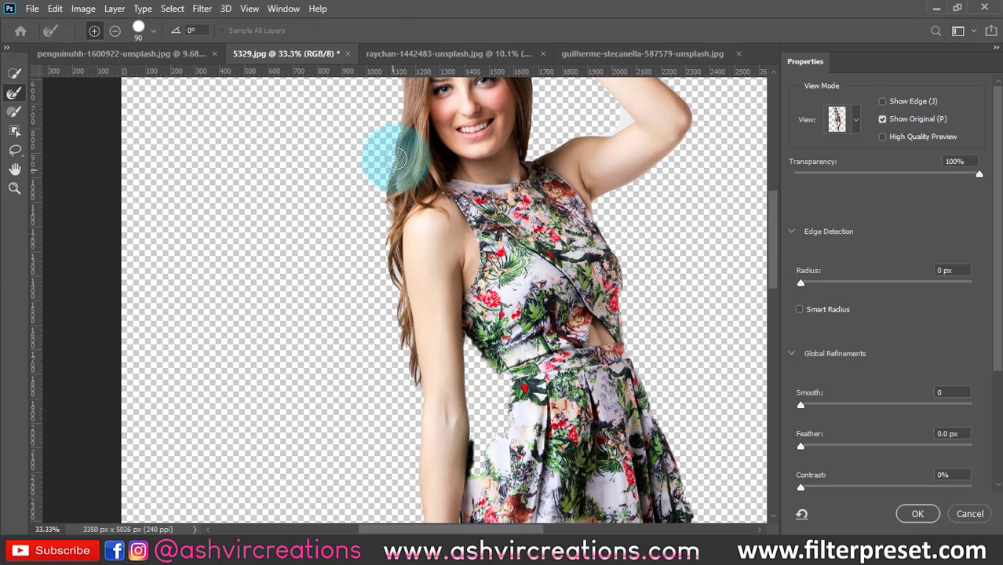
Brush along the outer hair edge beside the shoulder and lowered arm to refine the cutout, and apply the refinement.
{"action": "scroll", "coordinate": [391, 152], "scroll_direction": "up", "scroll_amount": 3}
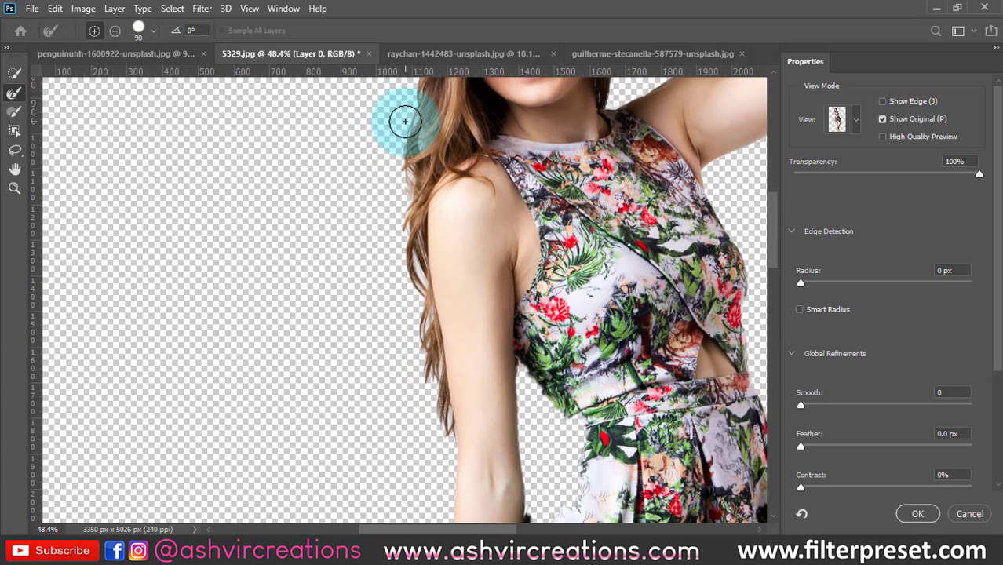
{"action": "mouse_move", "coordinate": [404, 129]}
{"action": "left_mouse_down"}
{"action": "mouse_move", "coordinate": [402, 247]}
{"action": "mouse_move", "coordinate": [399, 236]}
{"action": "mouse_move", "coordinate": [432, 438]}
{"action": "mouse_move", "coordinate": [311, 347]}
{"action": "mouse_move", "coordinate": [318, 339]}
{"action": "left_mouse_up"}
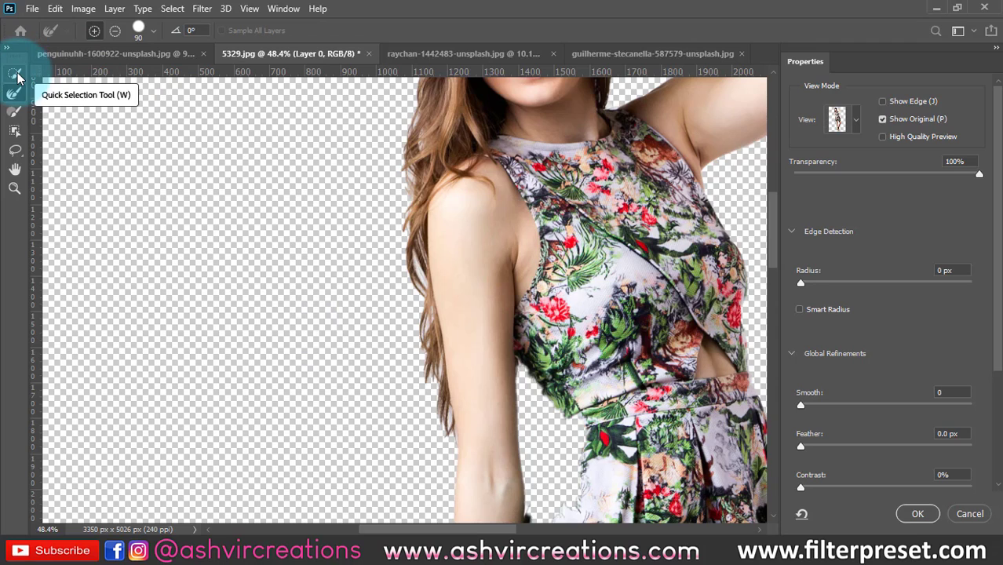
{"action": "mouse_move", "coordinate": [422, 312]}
{"action": "left_mouse_down"}
{"action": "mouse_move", "coordinate": [412, 270]}
{"action": "mouse_move", "coordinate": [423, 298]}
{"action": "mouse_move", "coordinate": [418, 157]}
{"action": "mouse_move", "coordinate": [434, 80]}
{"action": "mouse_move", "coordinate": [427, 120]}
{"action": "mouse_move", "coordinate": [450, 405]}
{"action": "mouse_move", "coordinate": [440, 471]}
{"action": "left_mouse_up"}
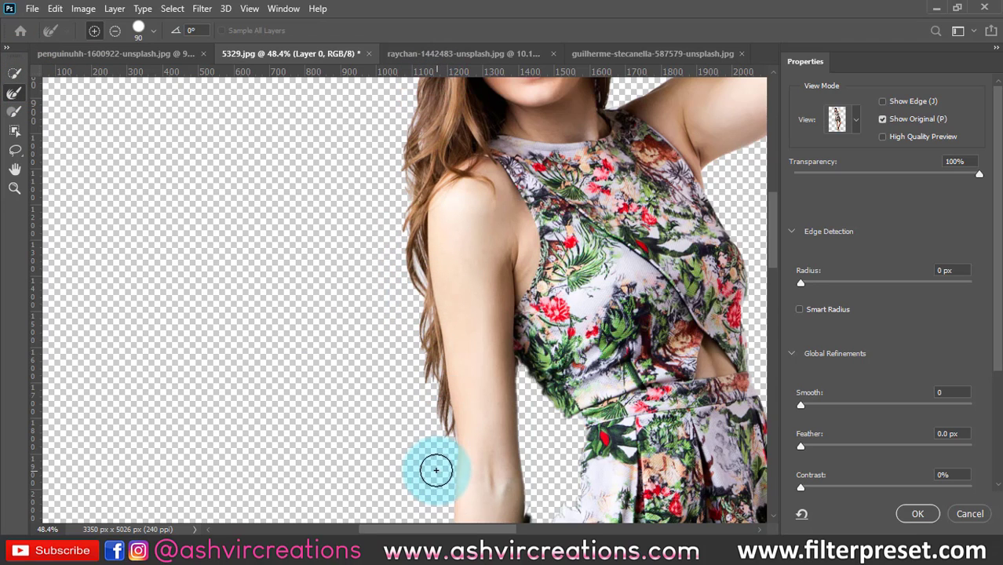
{"action": "key", "text": "space"}
{"action": "left_click_drag", "start_coordinate": [486, 232], "coordinate": [454, 318]}
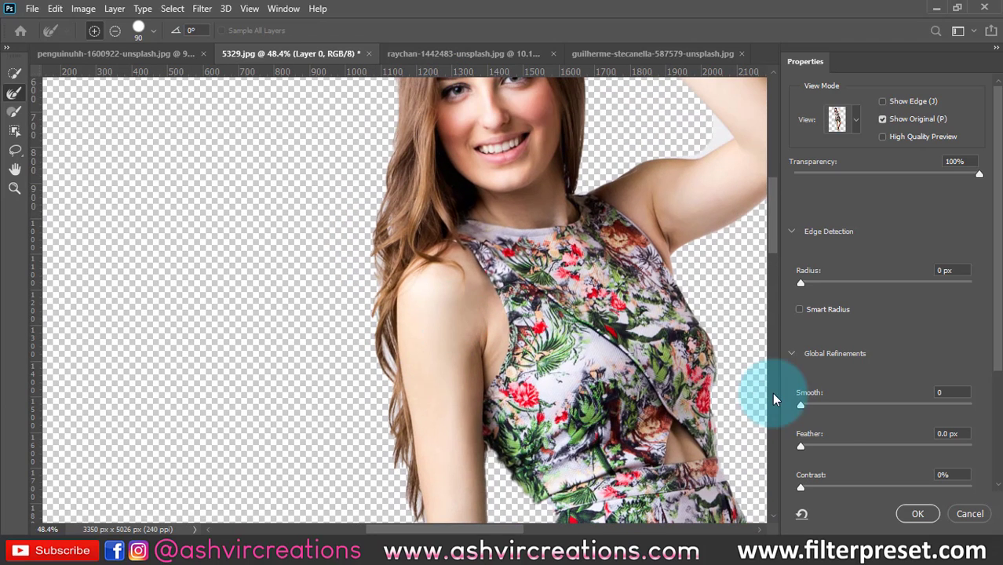
{"action": "left_click", "coordinate": [917, 514]}
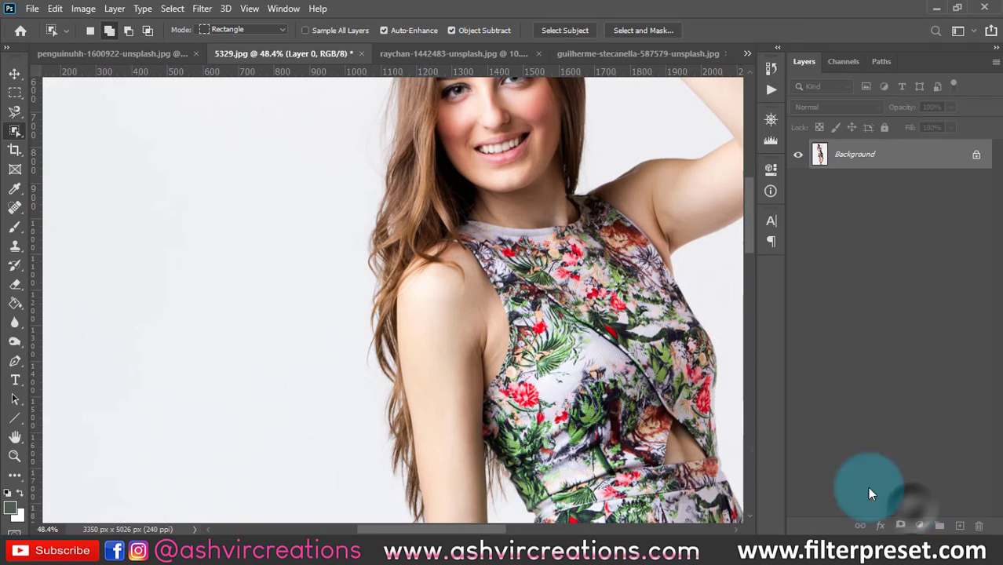
Examine the selection outline along the hair, shoulder and lowered arm.
{"action": "left_click_drag", "start_coordinate": [424, 425], "coordinate": [442, 335]}
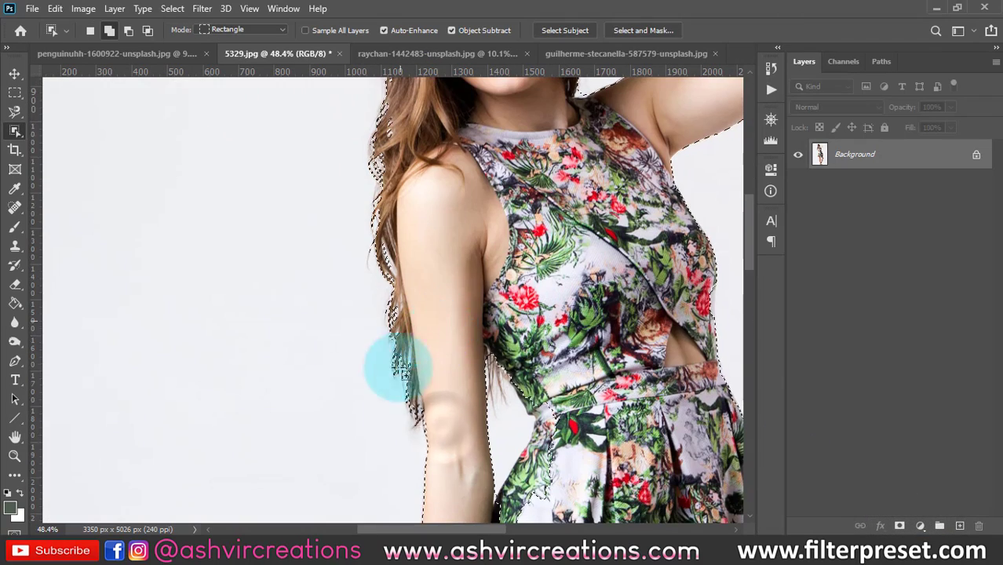
{"action": "scroll", "coordinate": [397, 363], "scroll_direction": "up", "scroll_amount": 5}
{"action": "left_click_drag", "start_coordinate": [410, 235], "coordinate": [410, 437]}
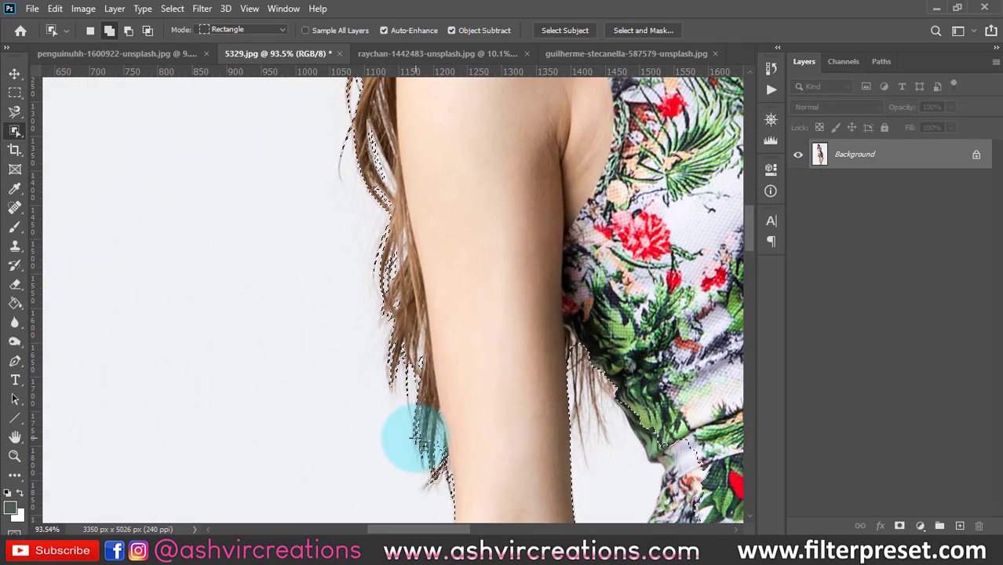
{"action": "scroll", "coordinate": [409, 430], "scroll_direction": "down", "scroll_amount": 3}
{"action": "left_click_drag", "start_coordinate": [385, 168], "coordinate": [428, 280]}
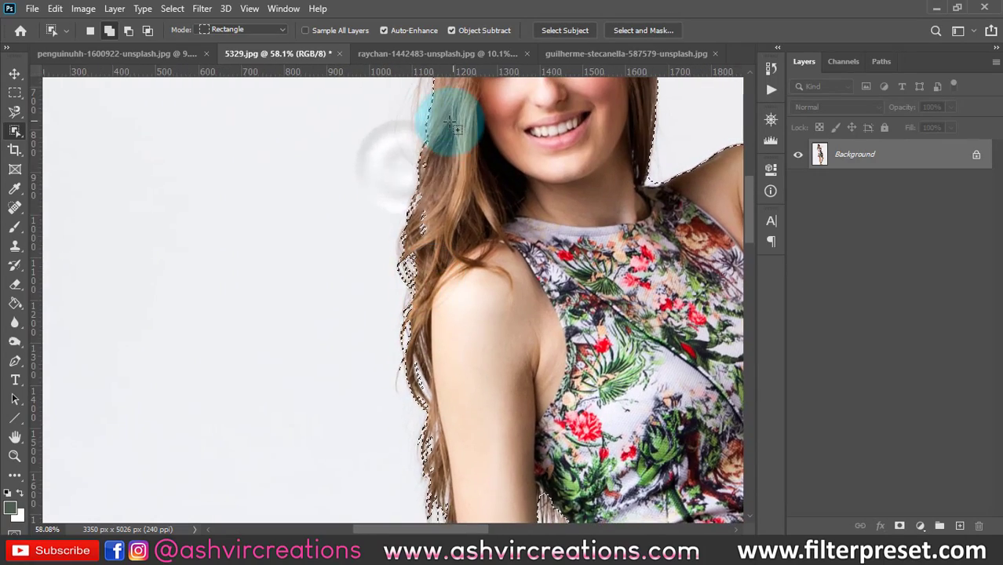
{"action": "scroll", "coordinate": [439, 116], "scroll_direction": "down", "scroll_amount": 3}
{"action": "left_click_drag", "start_coordinate": [448, 123], "coordinate": [470, 248]}
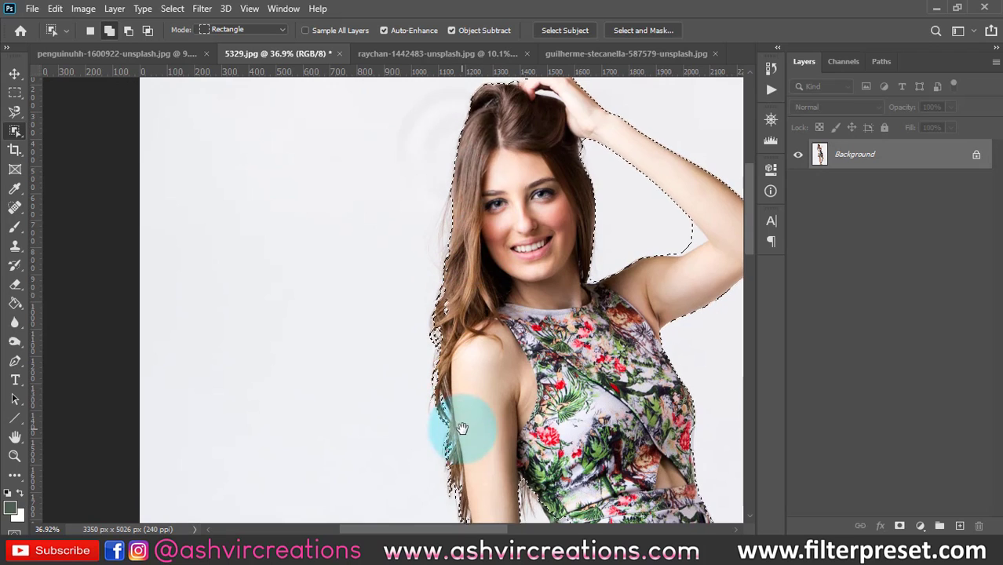
{"action": "left_click_drag", "start_coordinate": [447, 420], "coordinate": [454, 314]}
{"action": "scroll", "coordinate": [462, 333], "scroll_direction": "down", "scroll_amount": 2}
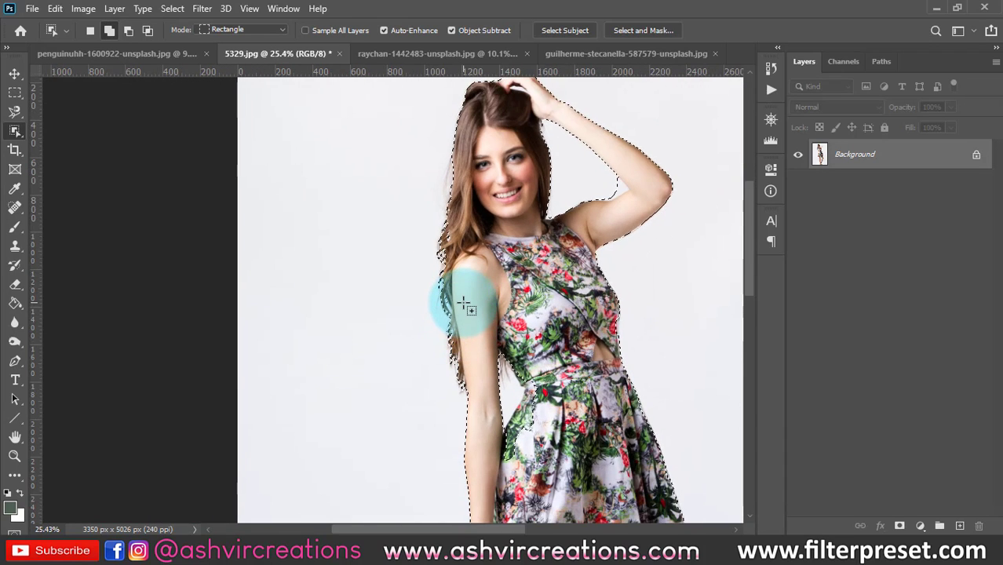
Copy the selected woman to a new layer and add a solid colour fill of 000000 directly above the Background layer.
{"action": "right_click", "coordinate": [463, 302]}
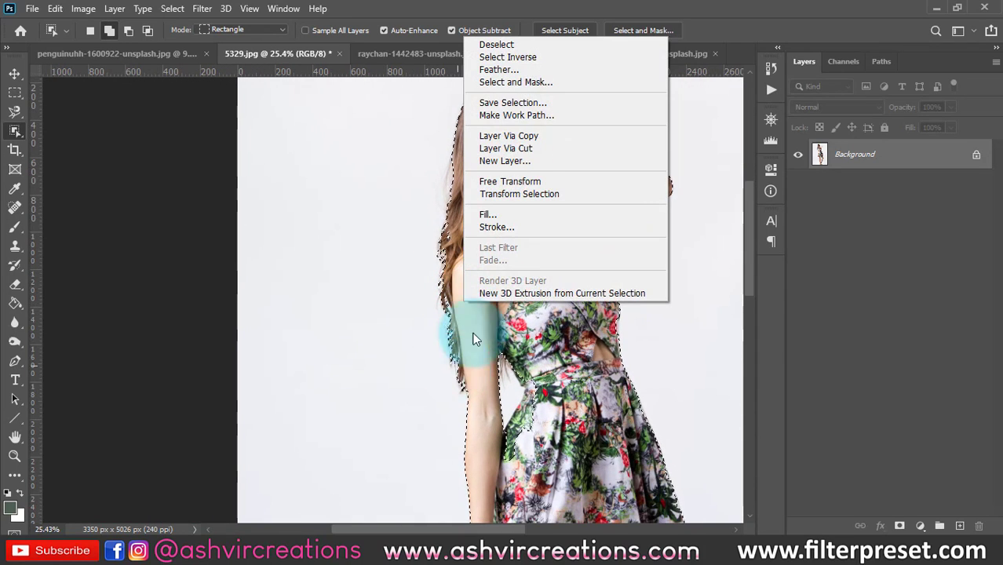
{"action": "left_click", "coordinate": [509, 136]}
{"action": "left_click", "coordinate": [898, 191]}
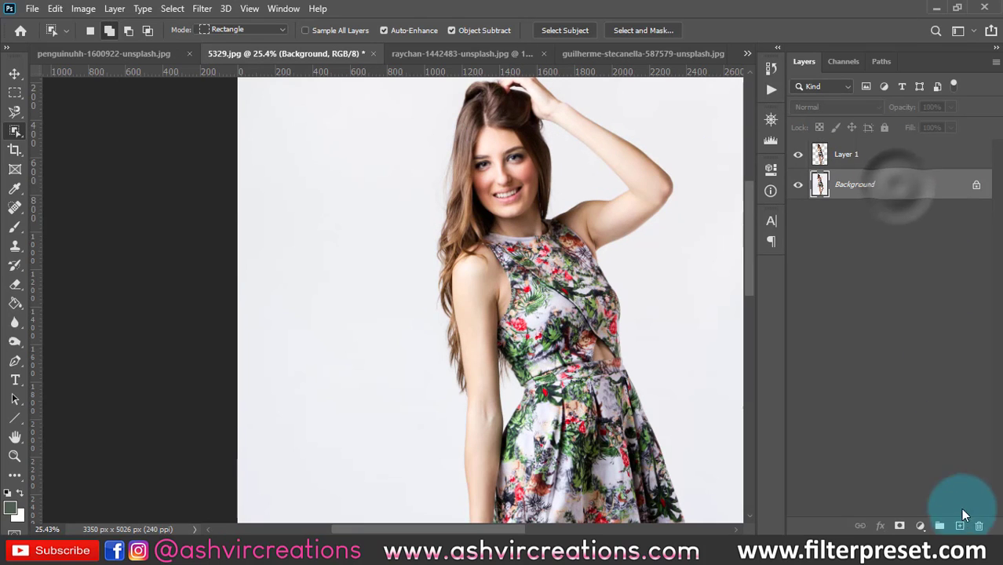
{"action": "left_click", "coordinate": [920, 526]}
{"action": "left_click", "coordinate": [918, 264]}
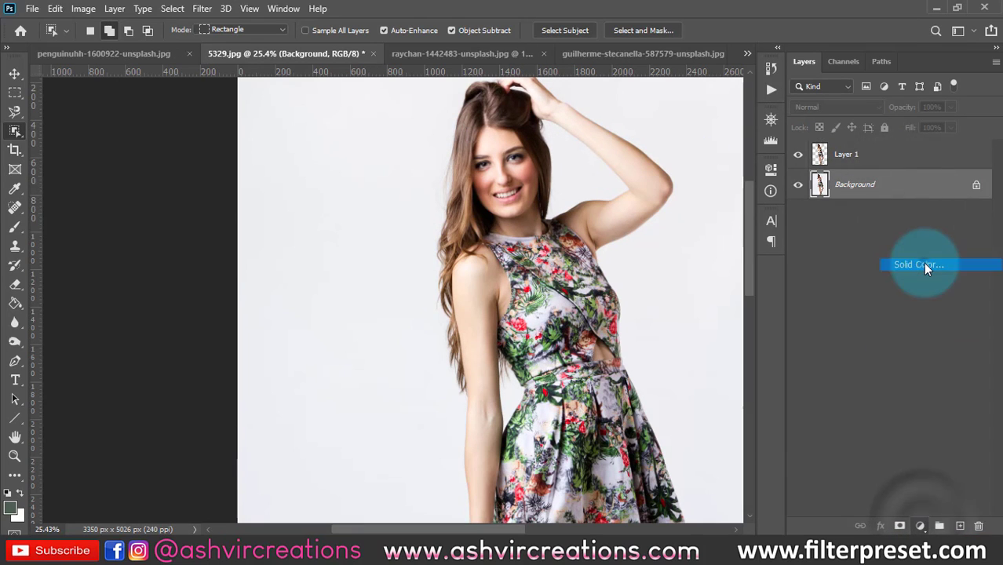
{"action": "type", "text": "000000"}
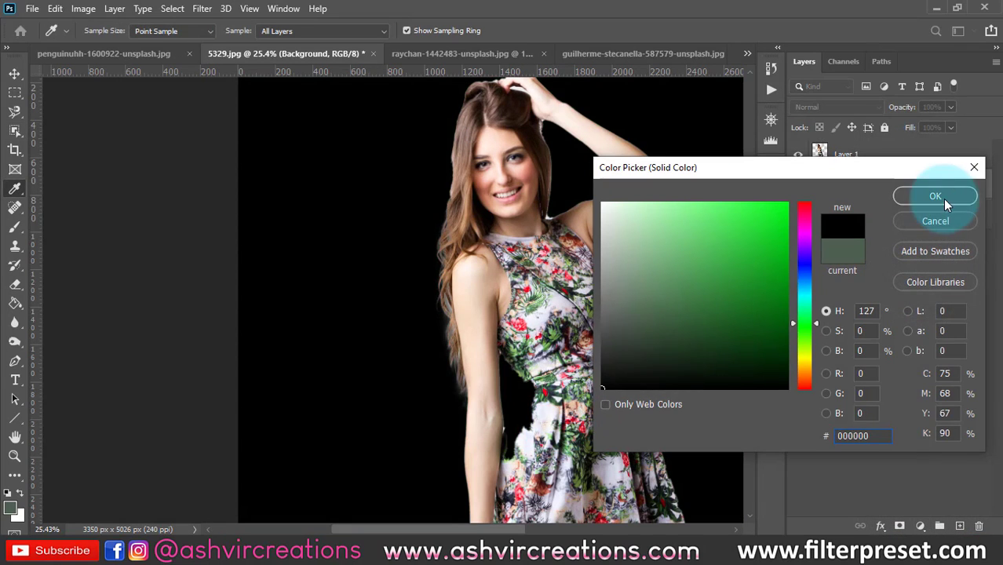
{"action": "left_click", "coordinate": [936, 197]}
Examine the cutout's hair edge against the black fill, switching the cutout layer off and on.
{"action": "key", "text": "w"}
{"action": "scroll", "coordinate": [458, 355], "scroll_direction": "up", "scroll_amount": 3}
{"action": "scroll", "coordinate": [441, 298], "scroll_direction": "up", "scroll_amount": 2}
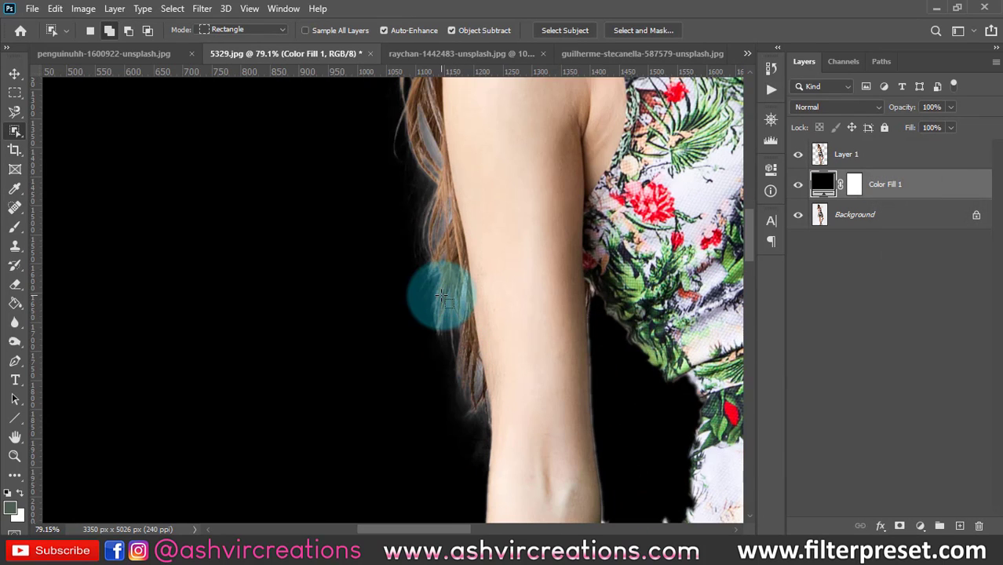
{"action": "key", "text": "v"}
{"action": "scroll", "coordinate": [431, 188], "scroll_direction": "down", "scroll_amount": 2}
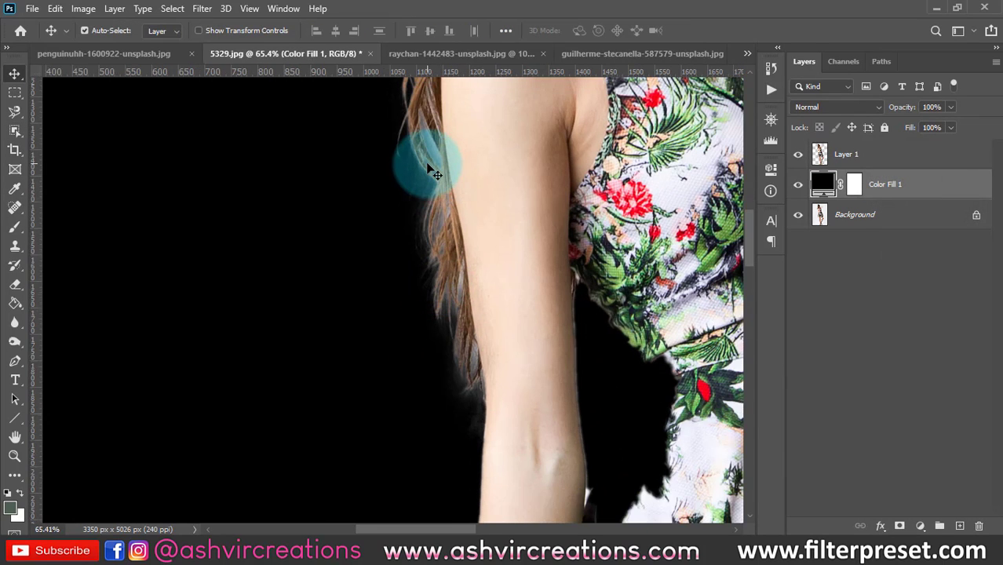
{"action": "left_click", "coordinate": [798, 154]}
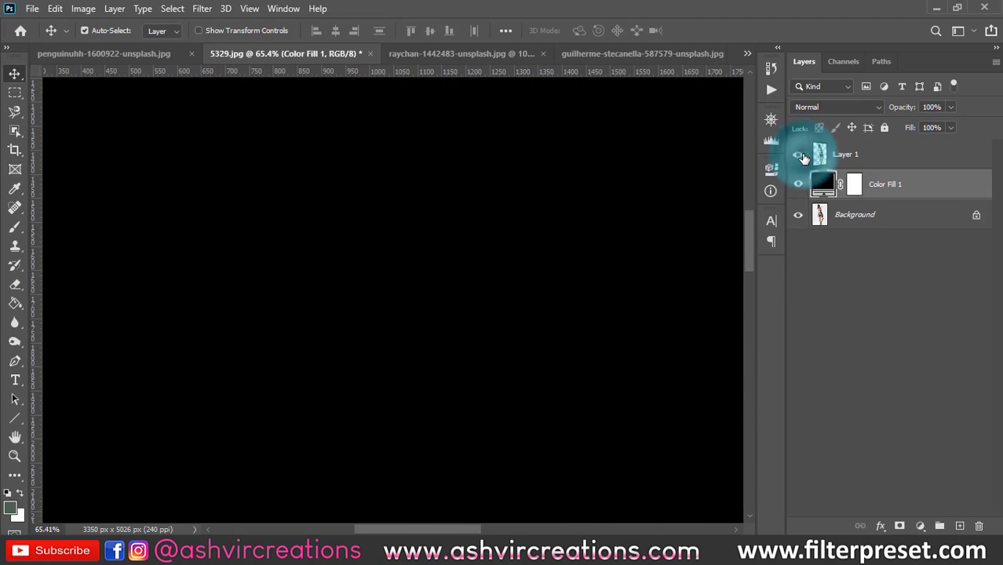
{"action": "scroll", "coordinate": [469, 237], "scroll_direction": "down", "scroll_amount": 2}
{"action": "left_click_drag", "start_coordinate": [470, 238], "coordinate": [465, 271]}
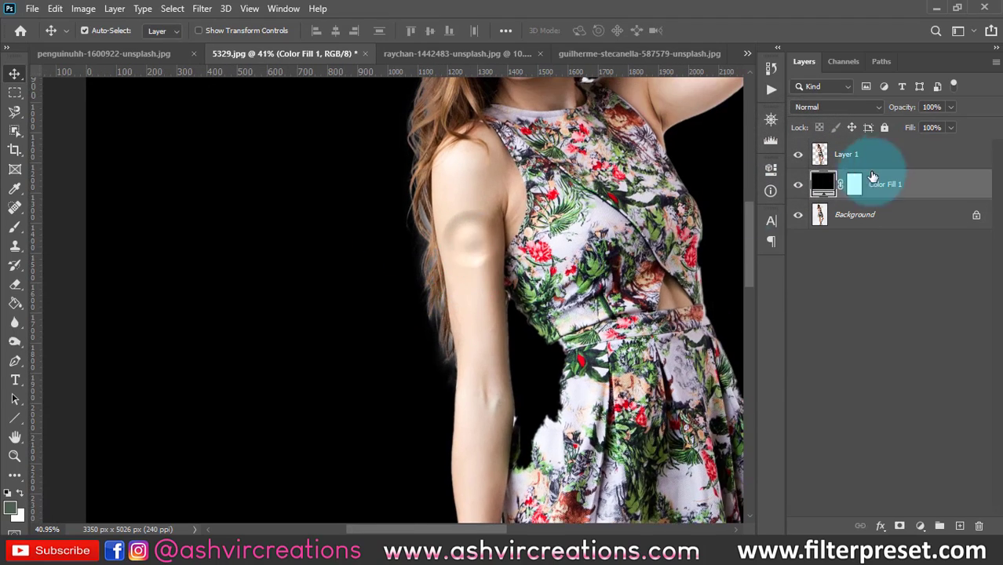
Add an empty layer above the cutout layer and clip it to the cutout.
{"action": "left_click", "coordinate": [890, 159]}
{"action": "scroll", "coordinate": [465, 245], "scroll_direction": "up", "scroll_amount": 2}
{"action": "scroll", "coordinate": [402, 225], "scroll_direction": "down", "scroll_amount": 2}
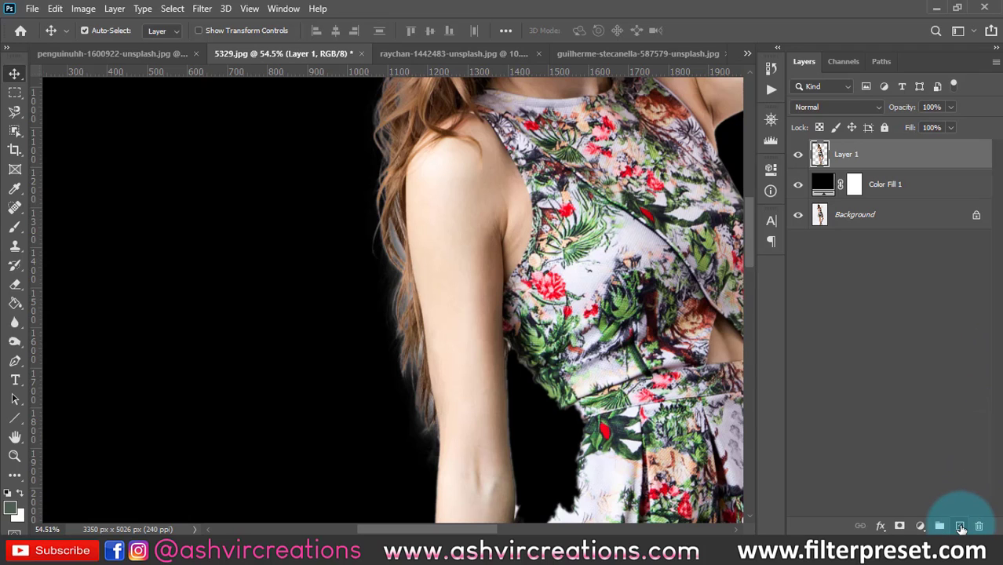
{"action": "left_click", "coordinate": [961, 527]}
{"action": "right_click", "coordinate": [879, 160]}
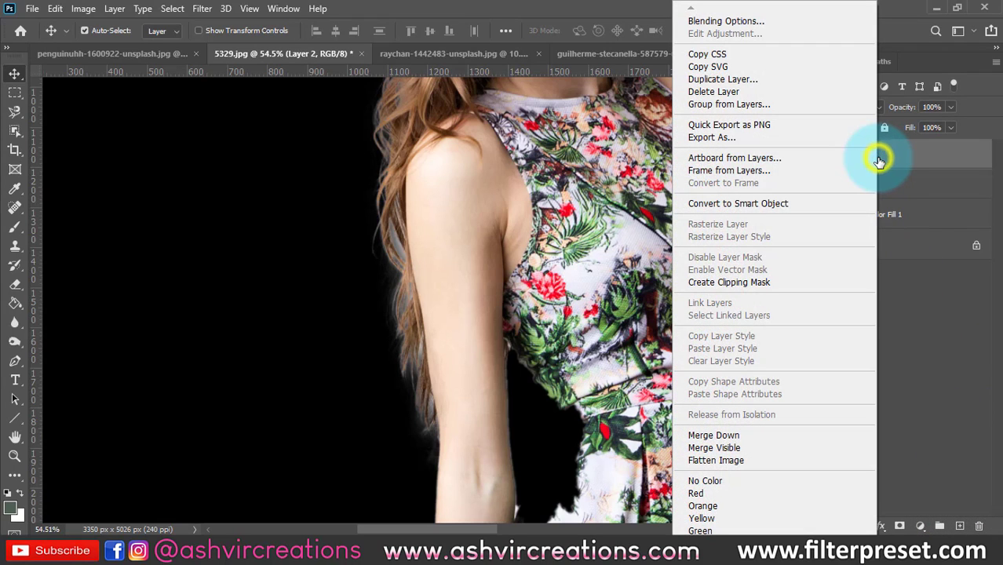
{"action": "left_click", "coordinate": [726, 279]}
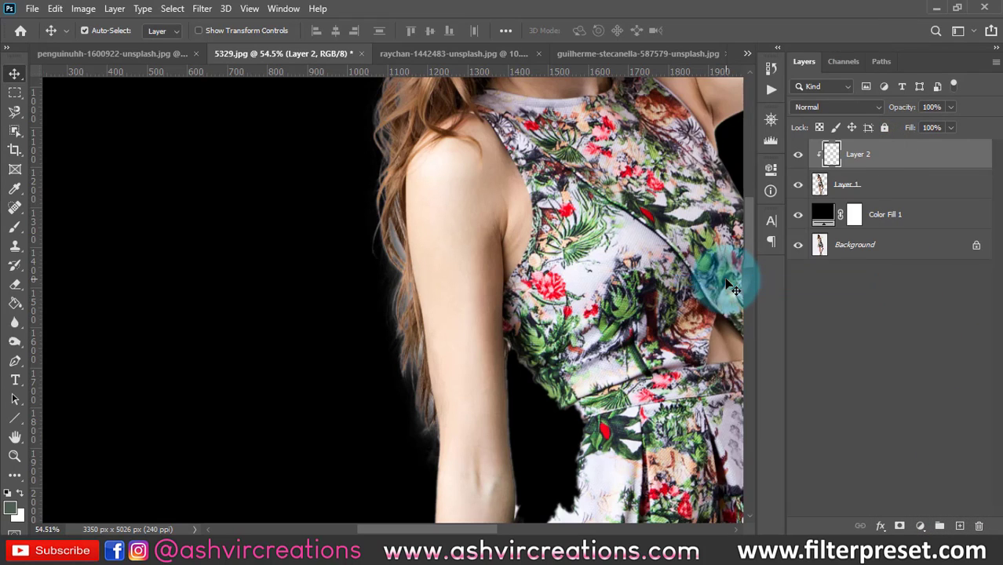
Set a soft round brush to 40 px with 0% hardness and sample a brown from the hair as the paint colour.
{"action": "left_click", "coordinate": [14, 226]}
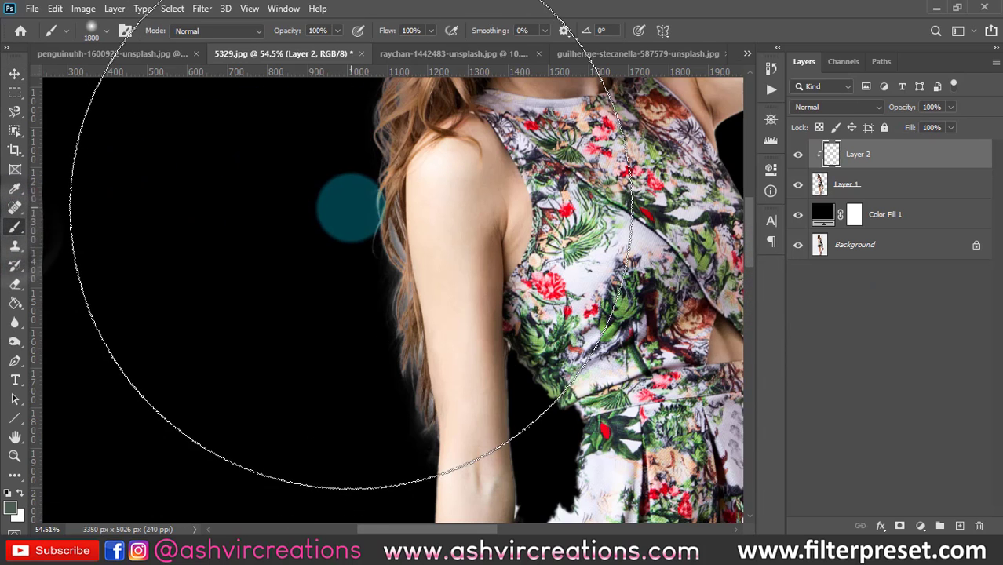
{"action": "right_click", "coordinate": [351, 207]}
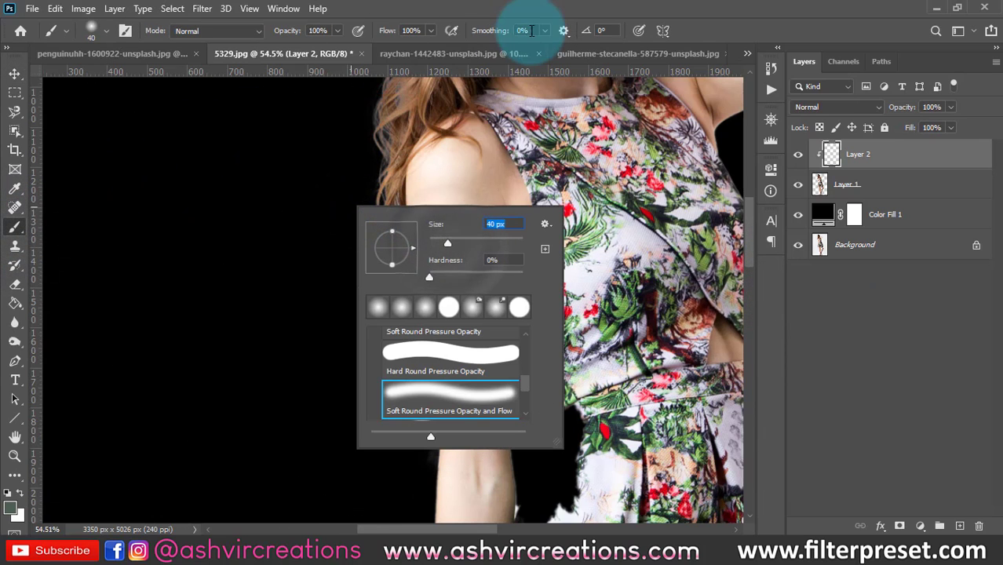
{"action": "key", "text": "Return"}
{"action": "scroll", "coordinate": [372, 197], "scroll_direction": "up", "scroll_amount": 2}
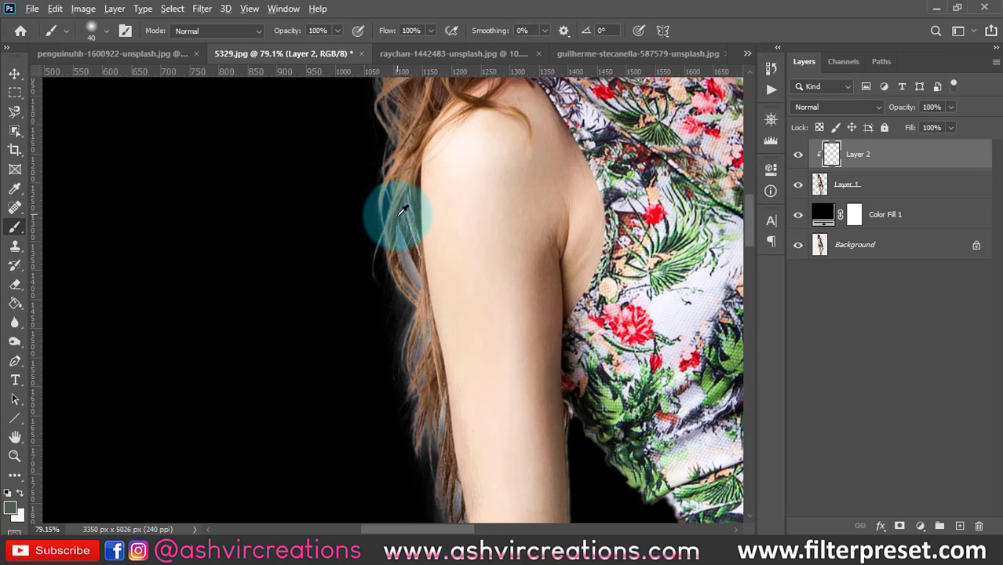
{"action": "left_click", "coordinate": [381, 212], "text": "alt"}
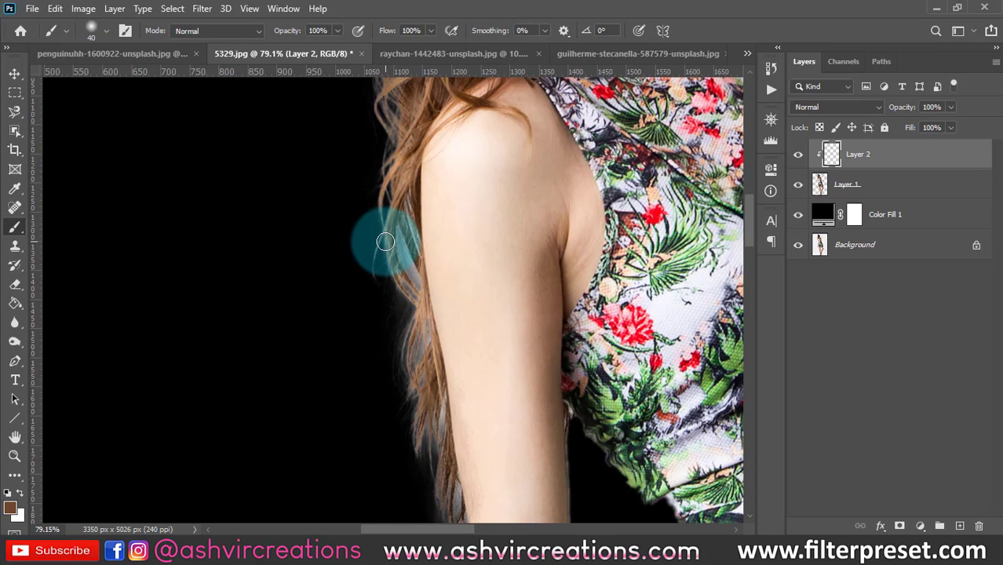
Enlarge the brush to 100 and paint the sampled brown over the pale hair fringe beside the shoulder and lowered arm.
{"action": "key", "text": "bracketright"}
{"action": "key", "text": "bracketright"}
{"action": "key", "text": "bracketright"}
{"action": "key", "text": "bracketright"}
{"action": "mouse_move", "coordinate": [394, 298]}
{"action": "left_mouse_down"}
{"action": "mouse_move", "coordinate": [396, 390]}
{"action": "mouse_move", "coordinate": [408, 355]}
{"action": "mouse_move", "coordinate": [405, 461]}
{"action": "left_mouse_up"}
{"action": "key", "text": "bracketright"}
{"action": "key", "text": "bracketright"}
{"action": "left_click_drag", "start_coordinate": [421, 355], "coordinate": [429, 197]}
{"action": "mouse_move", "coordinate": [431, 292]}
{"action": "left_mouse_down"}
{"action": "mouse_move", "coordinate": [432, 264]}
{"action": "mouse_move", "coordinate": [449, 362]}
{"action": "mouse_move", "coordinate": [441, 406]}
{"action": "mouse_move", "coordinate": [449, 349]}
{"action": "mouse_move", "coordinate": [455, 373]}
{"action": "mouse_move", "coordinate": [425, 296]}
{"action": "left_mouse_up"}
{"action": "mouse_move", "coordinate": [444, 338]}
{"action": "left_mouse_down"}
{"action": "mouse_move", "coordinate": [457, 354]}
{"action": "mouse_move", "coordinate": [482, 519]}
{"action": "left_mouse_up"}
{"action": "mouse_move", "coordinate": [423, 197]}
{"action": "left_mouse_down"}
{"action": "mouse_move", "coordinate": [423, 155]}
{"action": "mouse_move", "coordinate": [421, 299]}
{"action": "mouse_move", "coordinate": [464, 127]}
{"action": "mouse_move", "coordinate": [426, 228]}
{"action": "mouse_move", "coordinate": [459, 179]}
{"action": "mouse_move", "coordinate": [432, 242]}
{"action": "mouse_move", "coordinate": [430, 345]}
{"action": "left_mouse_up"}
{"action": "left_click_drag", "start_coordinate": [425, 271], "coordinate": [433, 236]}
Compare the hair edge with and without the paint by toggling the clipped layer's visibility.
{"action": "scroll", "coordinate": [432, 236], "scroll_direction": "down", "scroll_amount": 5}
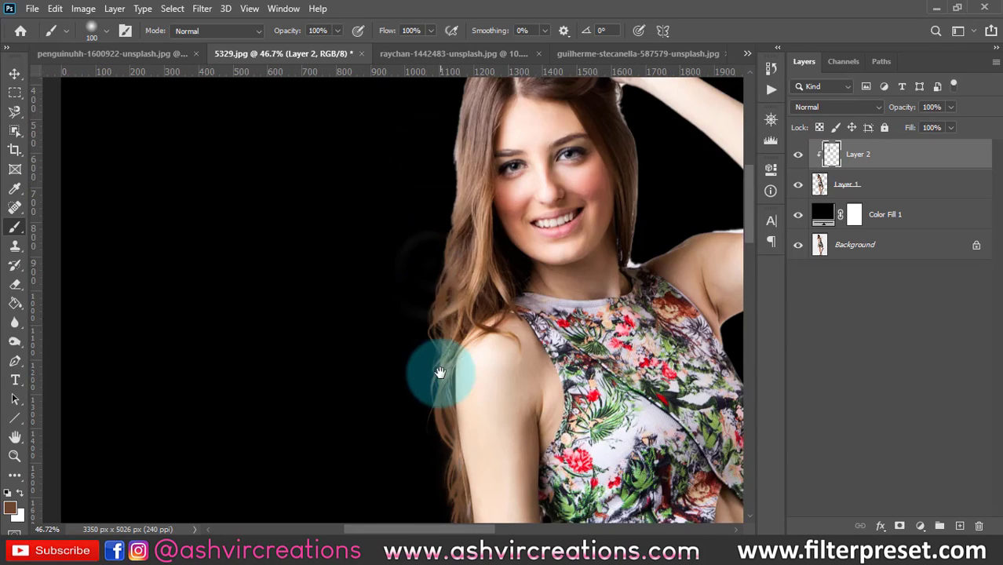
{"action": "left_click_drag", "start_coordinate": [438, 372], "coordinate": [465, 205]}
{"action": "scroll", "coordinate": [512, 316], "scroll_direction": "up", "scroll_amount": 2}
{"action": "scroll", "coordinate": [512, 317], "scroll_direction": "up", "scroll_amount": 1}
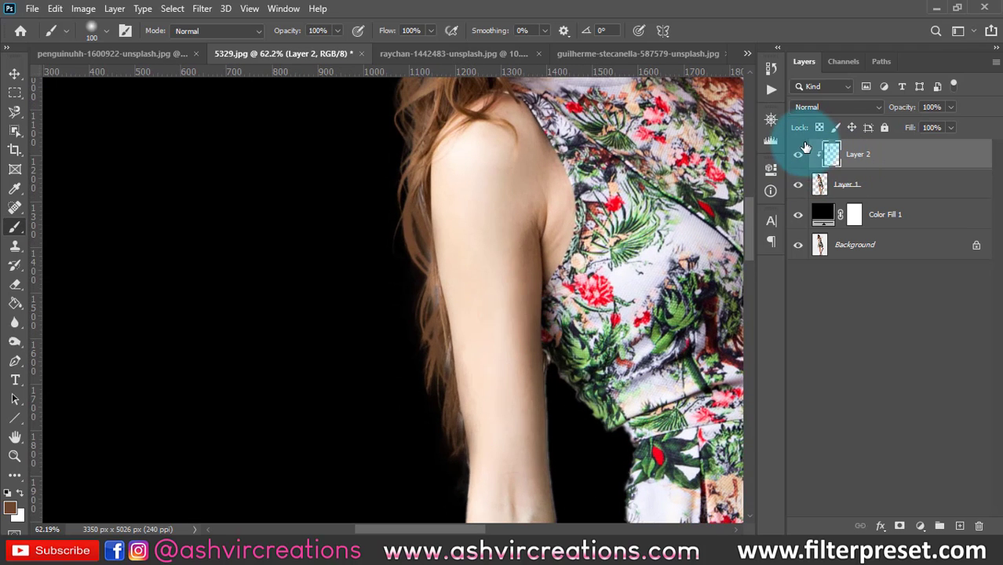
{"action": "left_click", "coordinate": [797, 155]}
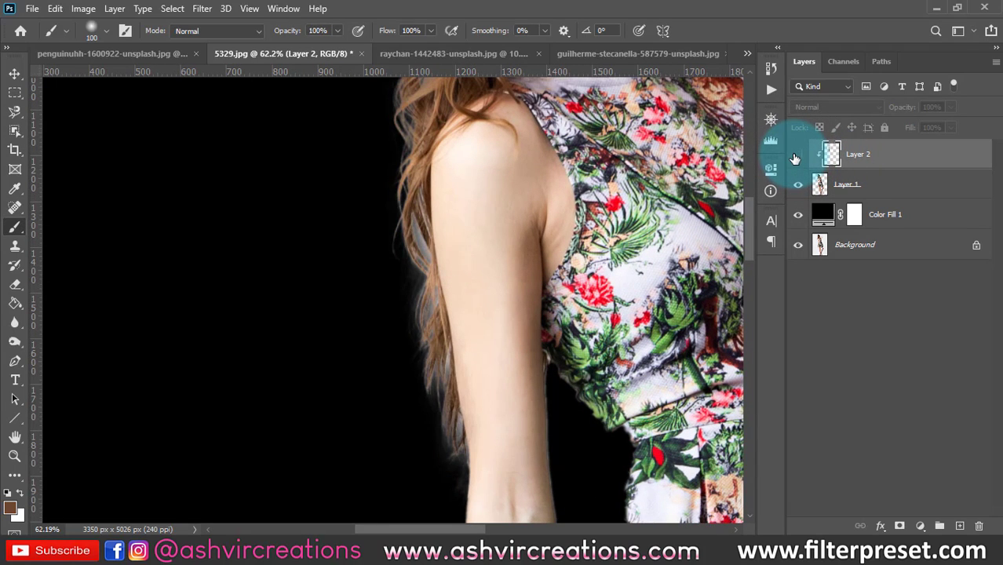
{"action": "left_click", "coordinate": [796, 157]}
{"action": "left_click", "coordinate": [796, 156]}
{"action": "left_click", "coordinate": [795, 156]}
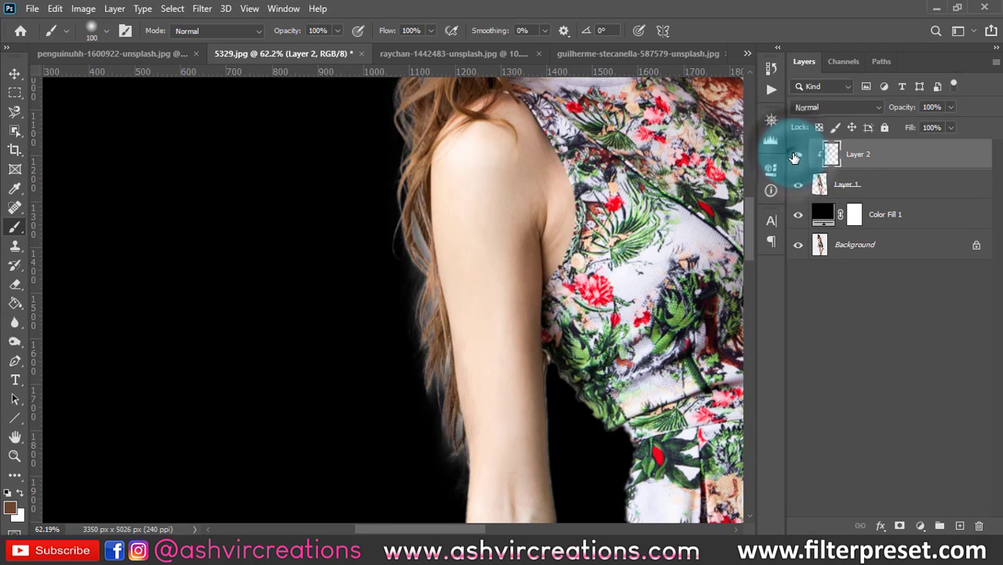
{"action": "scroll", "coordinate": [399, 255], "scroll_direction": "down", "scroll_amount": 1}
{"action": "scroll", "coordinate": [404, 255], "scroll_direction": "up", "scroll_amount": 1}
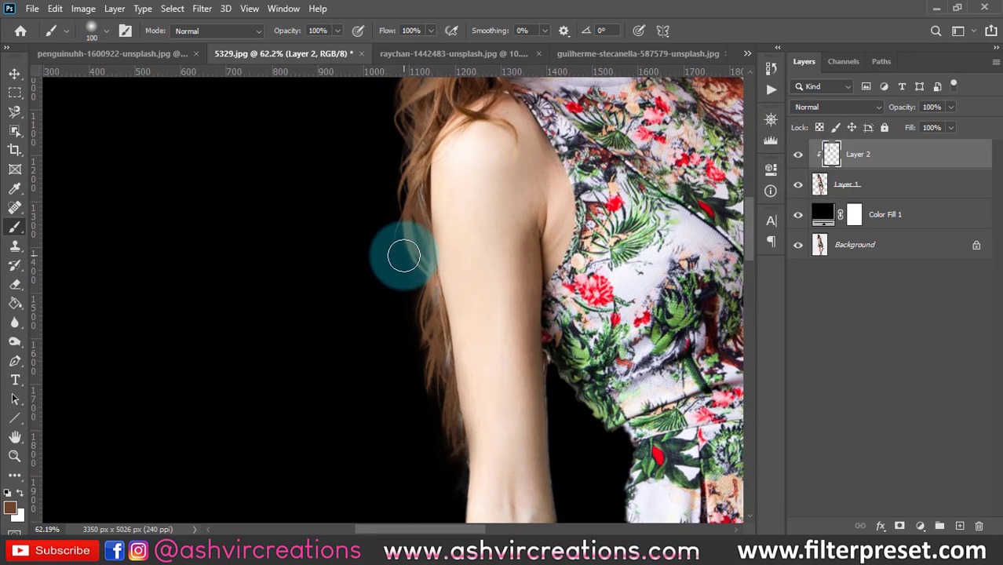
{"action": "left_click", "coordinate": [798, 155]}
{"action": "left_click", "coordinate": [798, 154]}
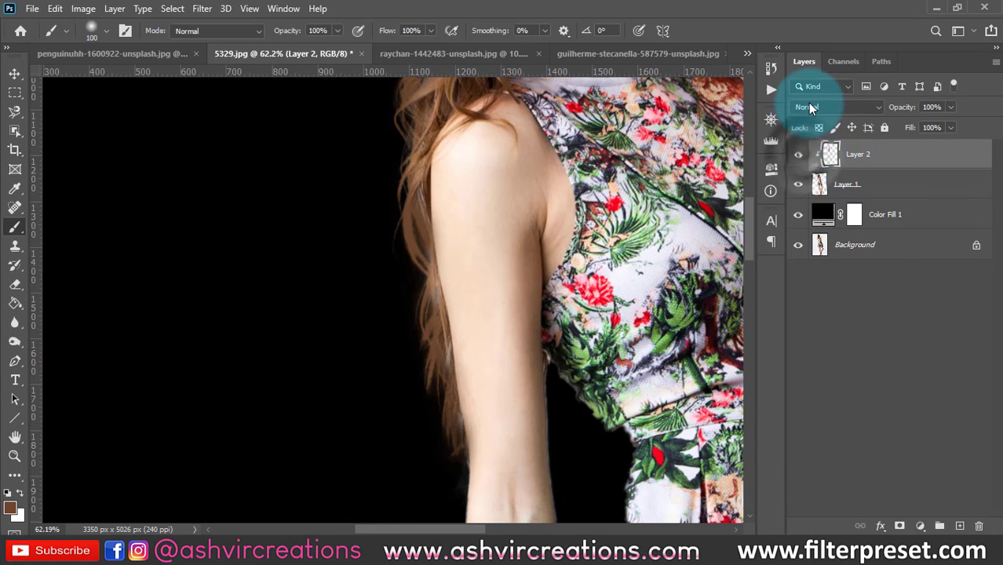
Set the clipped paint layer's blend mode to Color and toggle its visibility to check the hair.
{"action": "left_click", "coordinate": [809, 107]}
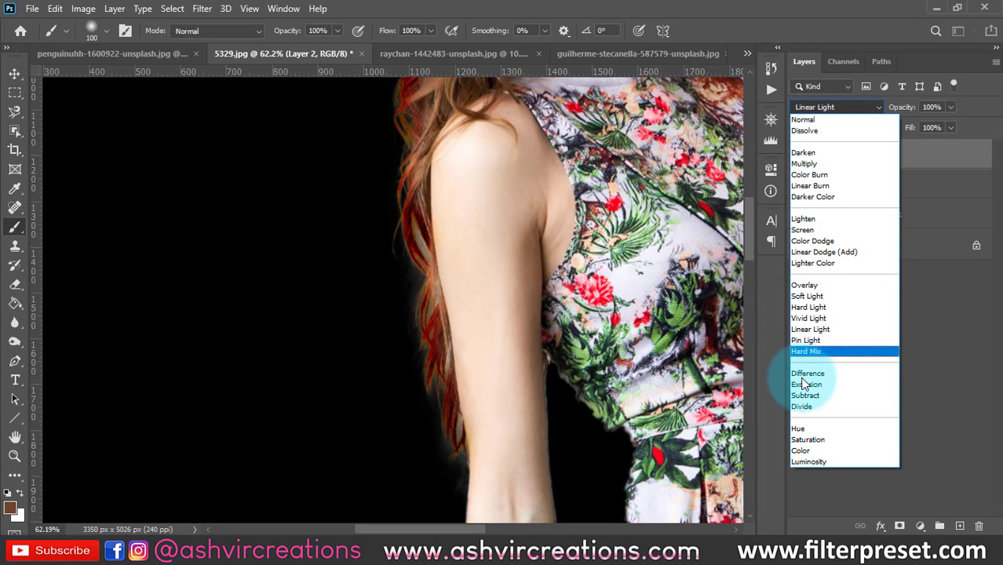
{"action": "left_click", "coordinate": [809, 454]}
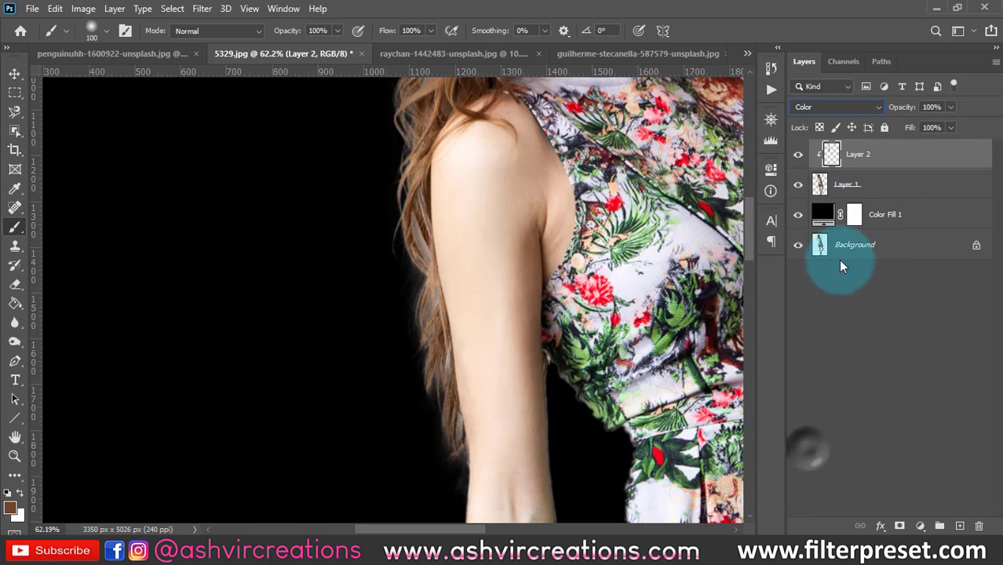
{"action": "left_click", "coordinate": [797, 159]}
{"action": "left_click", "coordinate": [798, 160]}
{"action": "left_click", "coordinate": [797, 161]}
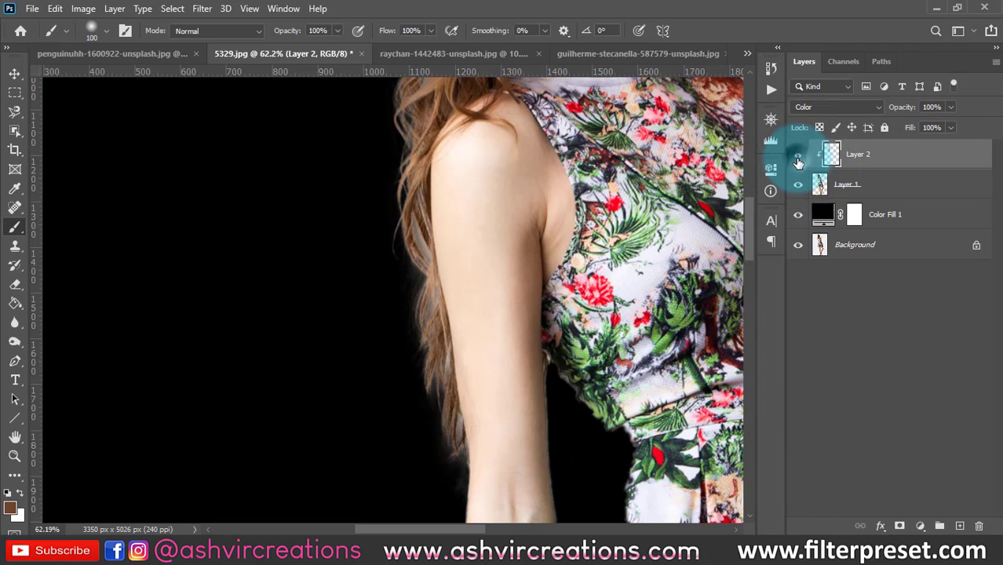
Merge the clipped paint layer with the cutout layer beneath it.
{"action": "left_click", "coordinate": [852, 183], "text": "shift"}
{"action": "right_click", "coordinate": [852, 183]}
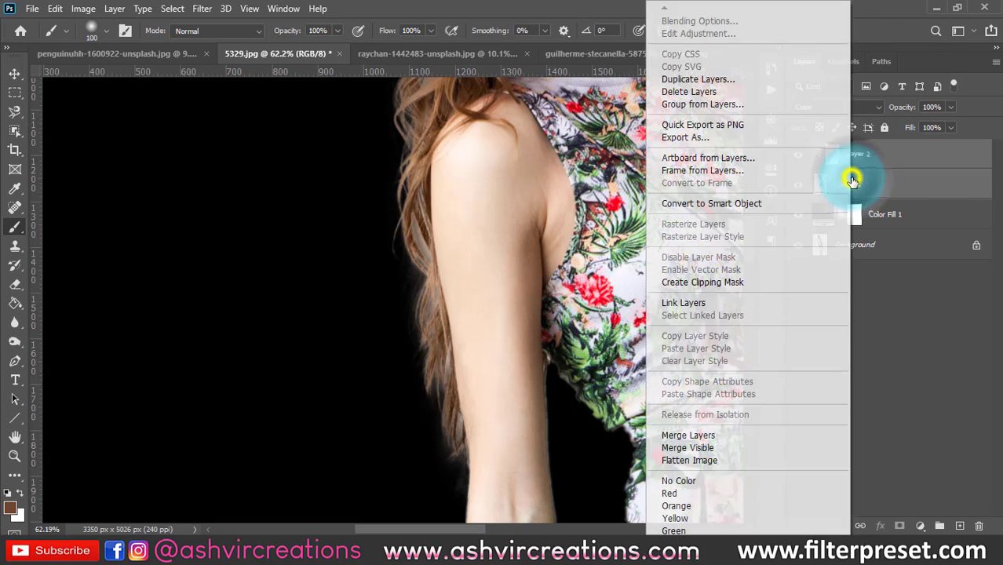
{"action": "left_click", "coordinate": [710, 435]}
{"action": "scroll", "coordinate": [459, 281], "scroll_direction": "down", "scroll_amount": 3}
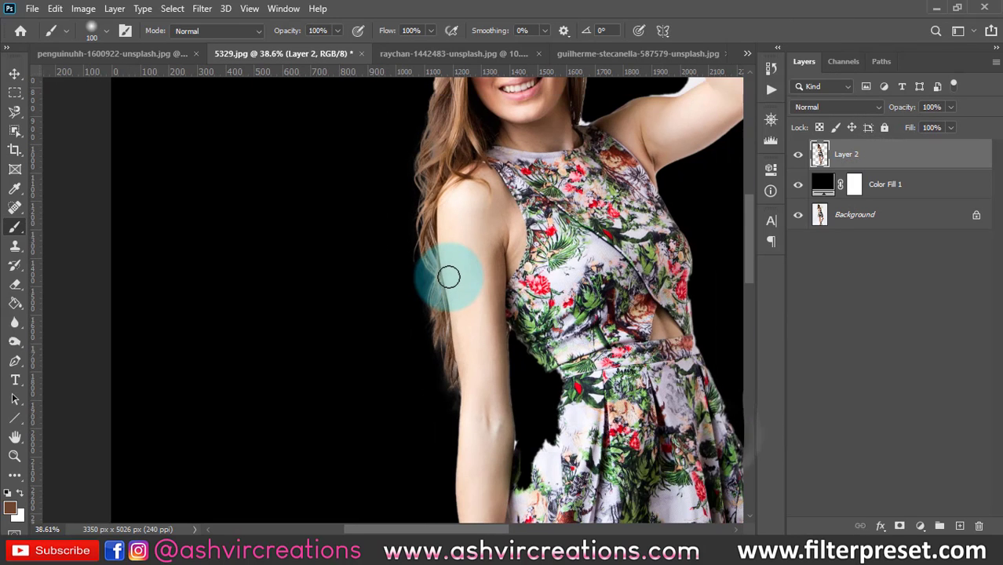
Hide the black fill layer and the merged cutout layer, and select the Background layer.
{"action": "key", "text": "v"}
{"action": "key", "text": "alt+v"}
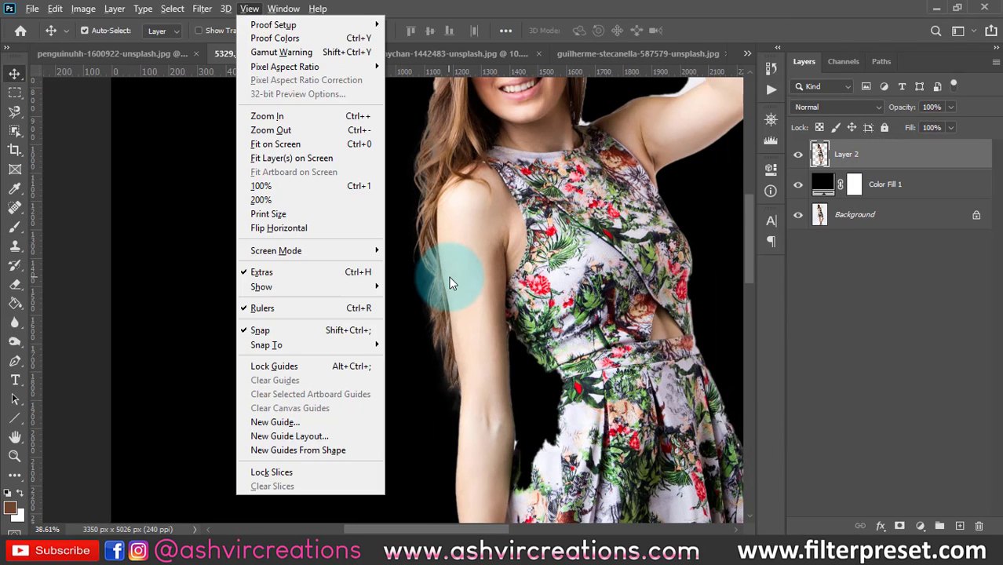
{"action": "left_click", "coordinate": [133, 135]}
{"action": "scroll", "coordinate": [216, 218], "scroll_direction": "down", "scroll_amount": 3}
{"action": "scroll", "coordinate": [216, 218], "scroll_direction": "down", "scroll_amount": 3}
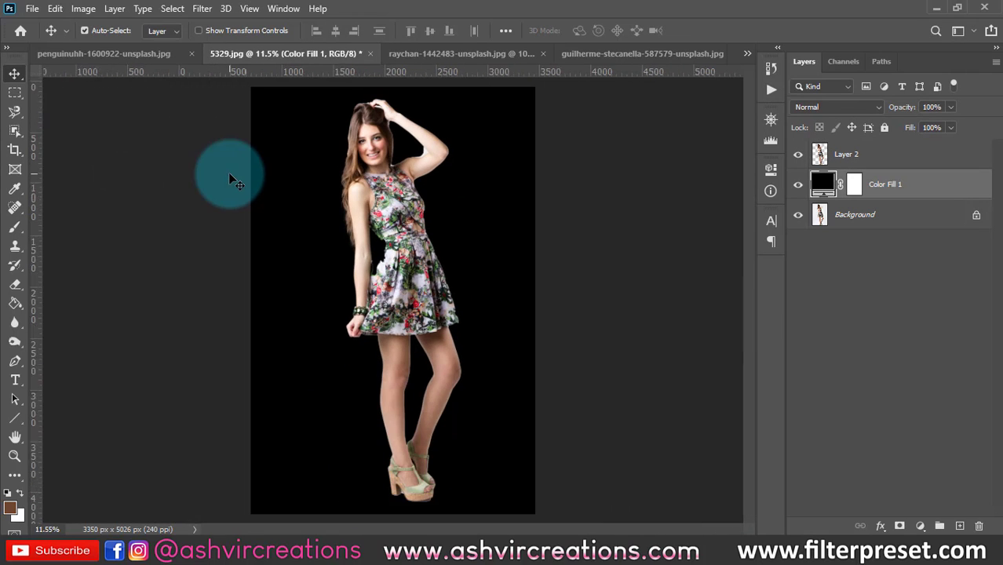
{"action": "scroll", "coordinate": [229, 173], "scroll_direction": "up", "scroll_amount": 1}
{"action": "left_click", "coordinate": [798, 184]}
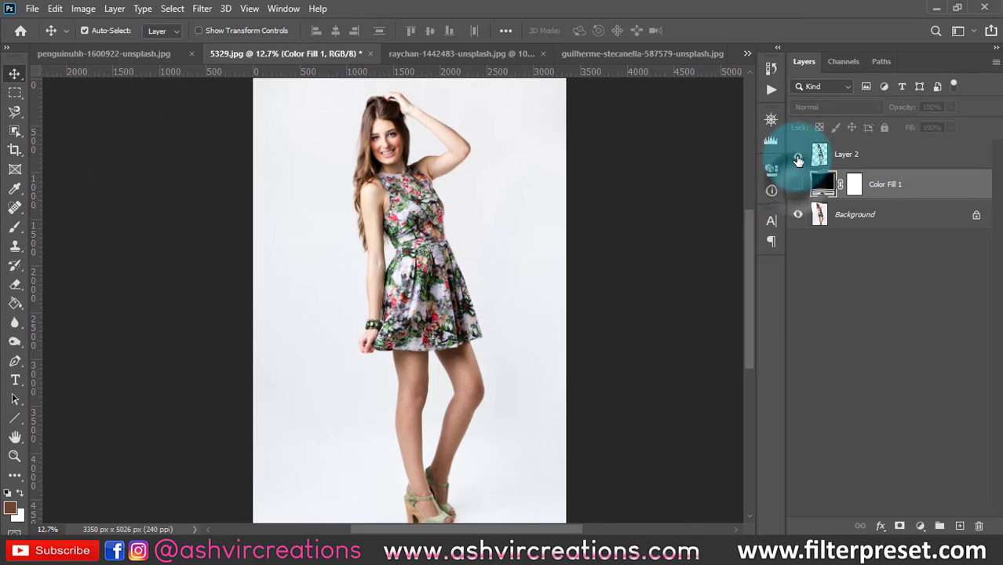
{"action": "left_click", "coordinate": [798, 154]}
{"action": "left_click", "coordinate": [809, 218]}
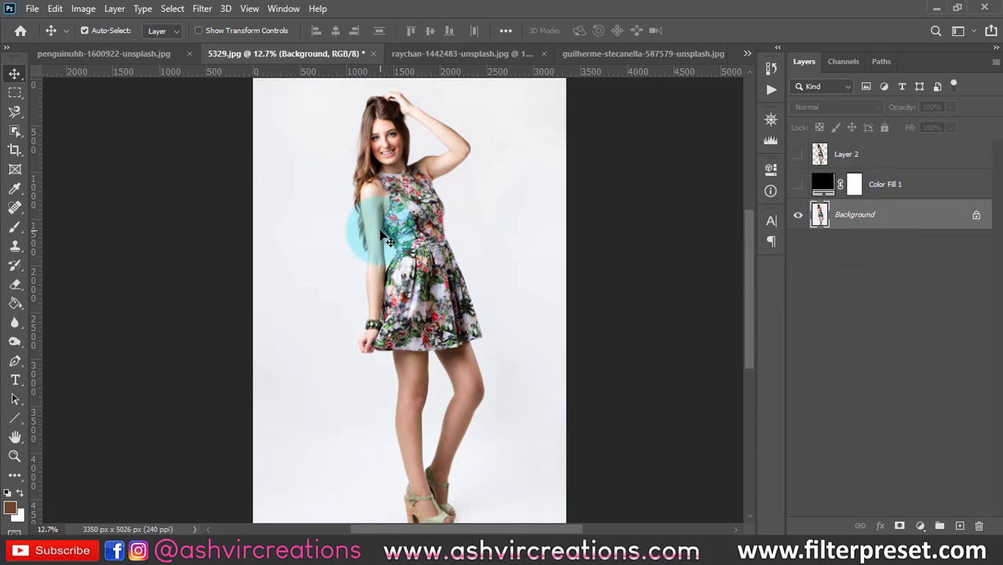
Switch to the open street photo of the woman with the backpack and examine her loose hair.
{"action": "left_click", "coordinate": [495, 55]}
{"action": "key", "text": "ctrl+0"}
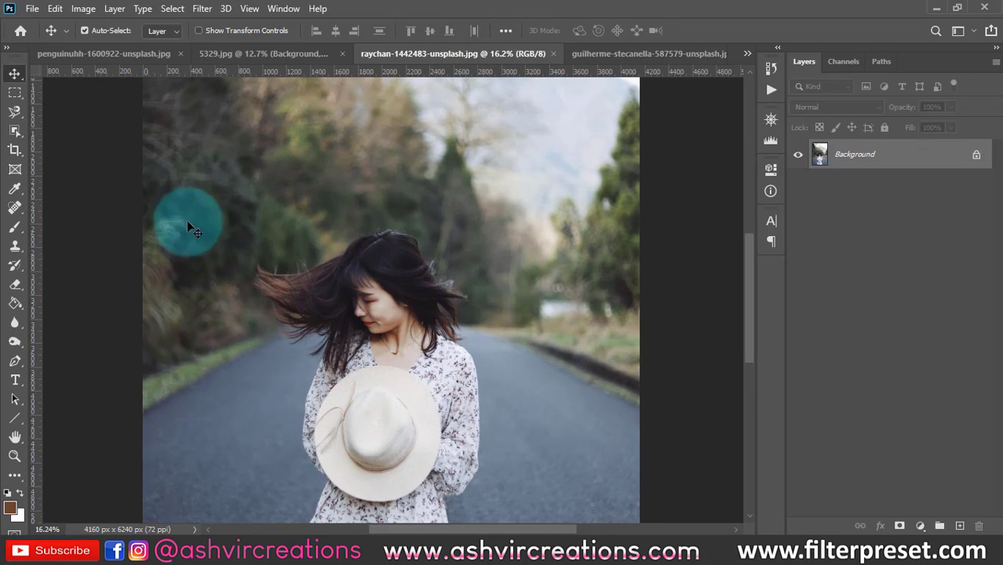
{"action": "key", "text": "ctrl+Tab"}
{"action": "scroll", "coordinate": [421, 208], "scroll_direction": "up", "scroll_amount": 6}
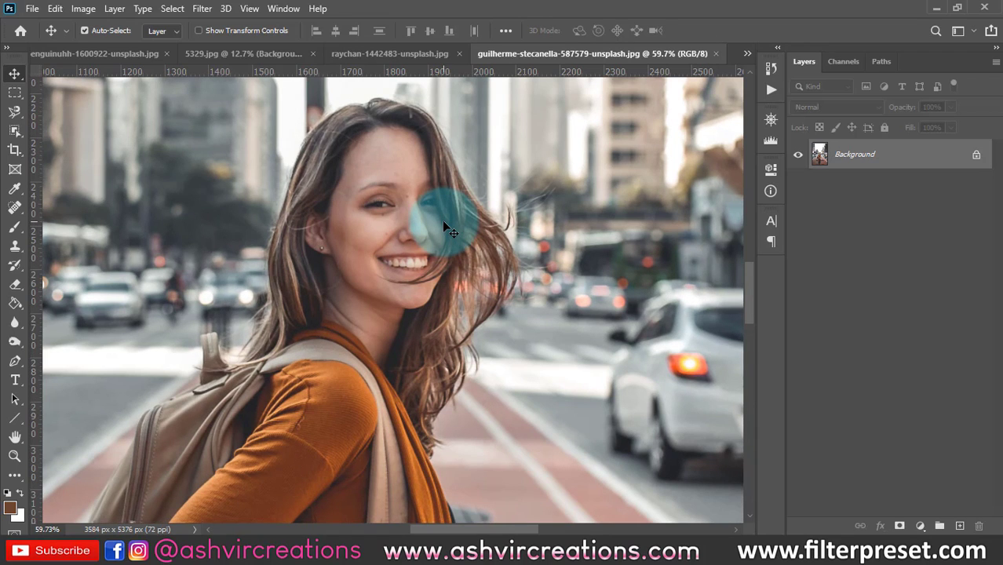
{"action": "scroll", "coordinate": [443, 226], "scroll_direction": "down", "scroll_amount": 4}
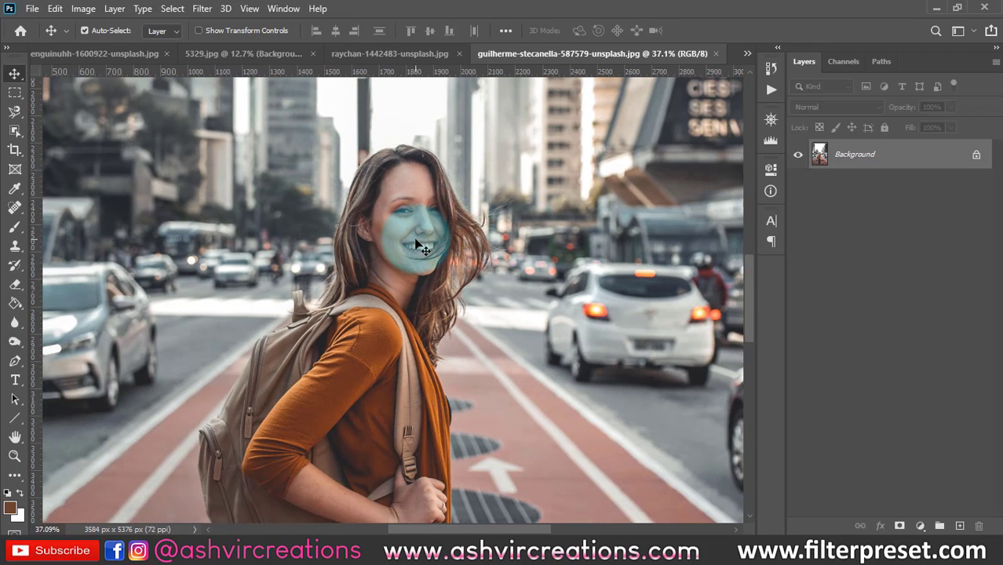
{"action": "scroll", "coordinate": [415, 244], "scroll_direction": "down", "scroll_amount": 3}
{"action": "left_click_drag", "start_coordinate": [418, 268], "coordinate": [418, 253]}
{"action": "key", "text": "b"}
{"action": "scroll", "coordinate": [421, 250], "scroll_direction": "up", "scroll_amount": 3}
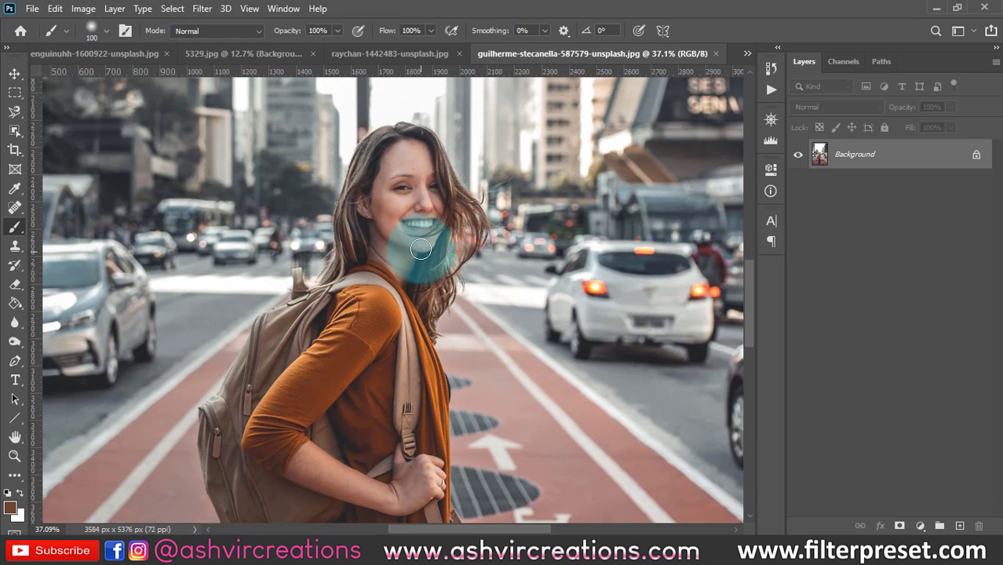
Select the woman's head, upper body and backpack with the Quick Selection tool, using a 200 px brush.
{"action": "left_click", "coordinate": [15, 129]}
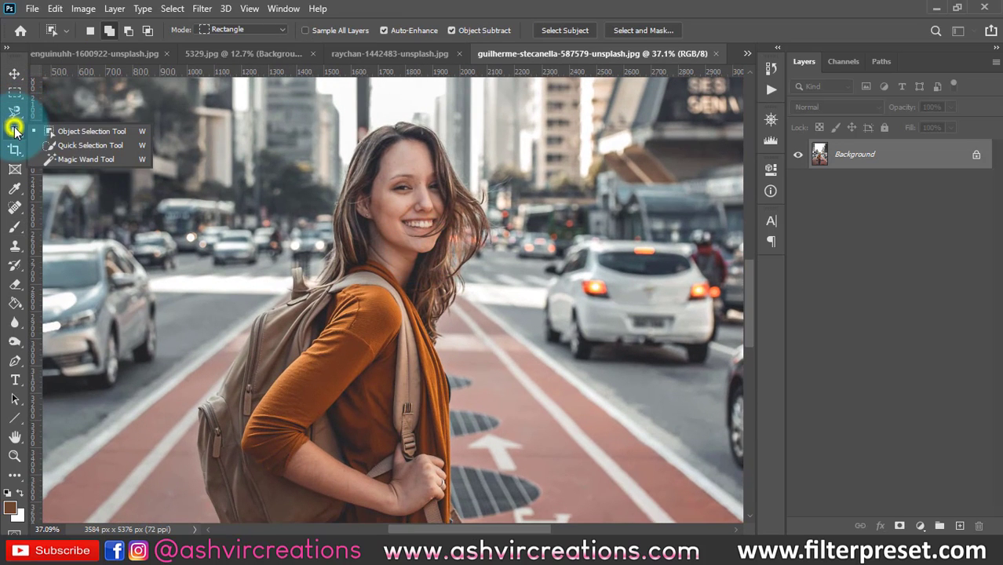
{"action": "left_click", "coordinate": [69, 145]}
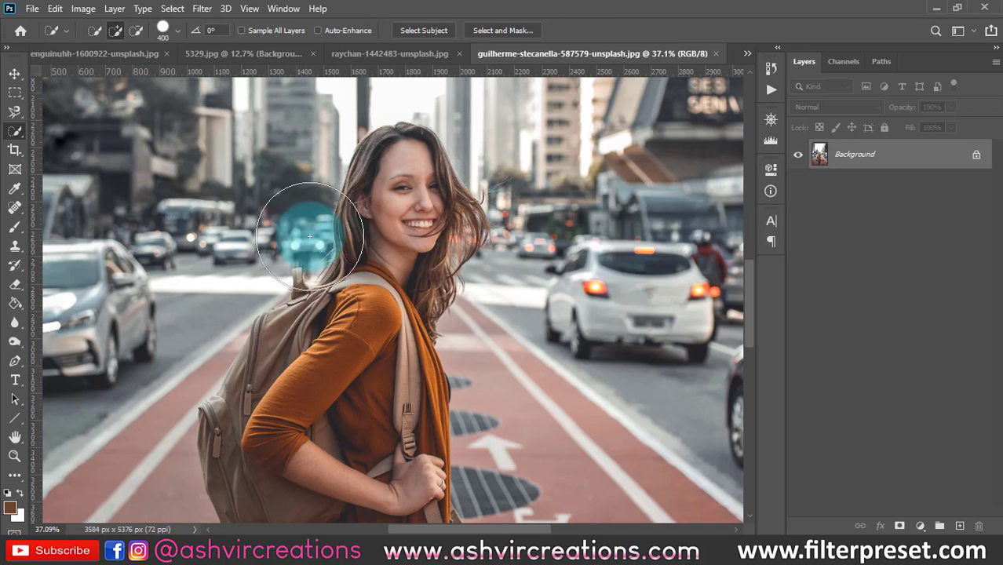
{"action": "scroll", "coordinate": [382, 236], "scroll_direction": "down", "scroll_amount": 2}
{"action": "mouse_move", "coordinate": [382, 255]}
{"action": "left_mouse_down"}
{"action": "mouse_move", "coordinate": [332, 378]}
{"action": "mouse_move", "coordinate": [319, 353]}
{"action": "mouse_move", "coordinate": [287, 373]}
{"action": "mouse_move", "coordinate": [349, 321]}
{"action": "mouse_move", "coordinate": [383, 222]}
{"action": "mouse_move", "coordinate": [401, 206]}
{"action": "mouse_move", "coordinate": [422, 222]}
{"action": "mouse_move", "coordinate": [395, 241]}
{"action": "mouse_move", "coordinate": [384, 309]}
{"action": "mouse_move", "coordinate": [367, 258]}
{"action": "mouse_move", "coordinate": [387, 209]}
{"action": "mouse_move", "coordinate": [381, 190]}
{"action": "mouse_move", "coordinate": [396, 173]}
{"action": "mouse_move", "coordinate": [378, 240]}
{"action": "left_mouse_up"}
{"action": "key", "text": "bracketleft"}
{"action": "scroll", "coordinate": [391, 168], "scroll_direction": "up", "scroll_amount": 1}
{"action": "scroll", "coordinate": [378, 240], "scroll_direction": "down", "scroll_amount": 3}
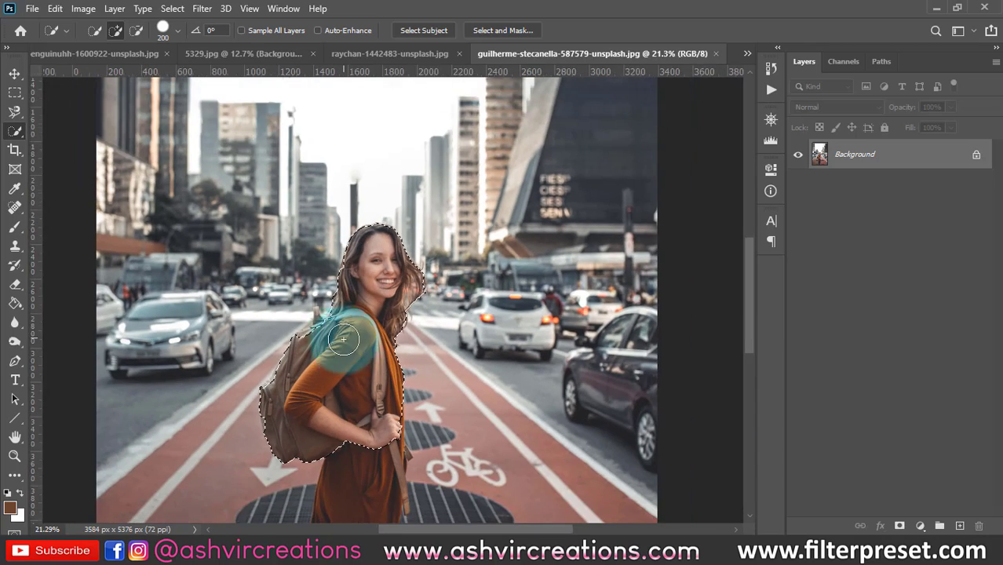
Extend the selection down over the woman's orange dress and check its outline around the loose hair.
{"action": "left_click_drag", "start_coordinate": [360, 392], "coordinate": [358, 325]}
{"action": "mouse_move", "coordinate": [361, 363]}
{"action": "left_mouse_down"}
{"action": "mouse_move", "coordinate": [360, 490]}
{"action": "mouse_move", "coordinate": [386, 316]}
{"action": "mouse_move", "coordinate": [390, 355]}
{"action": "mouse_move", "coordinate": [386, 248]}
{"action": "mouse_move", "coordinate": [243, 255]}
{"action": "mouse_move", "coordinate": [327, 199]}
{"action": "mouse_move", "coordinate": [345, 323]}
{"action": "left_mouse_up"}
{"action": "scroll", "coordinate": [391, 331], "scroll_direction": "up", "scroll_amount": 2}
{"action": "scroll", "coordinate": [346, 324], "scroll_direction": "up", "scroll_amount": 2}
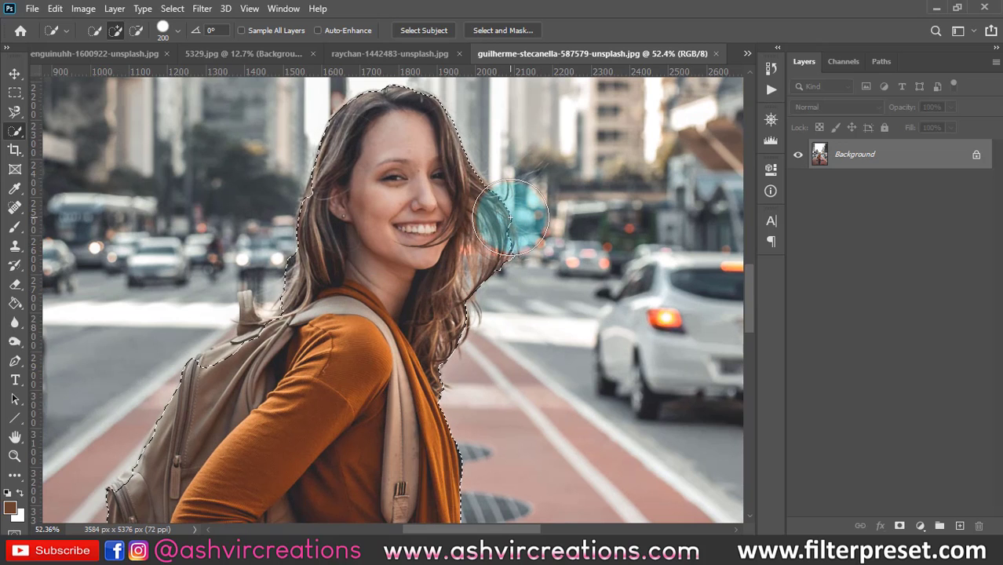
{"action": "mouse_move", "coordinate": [510, 220]}
{"action": "left_mouse_down"}
{"action": "mouse_move", "coordinate": [447, 210]}
{"action": "mouse_move", "coordinate": [398, 169]}
{"action": "left_mouse_up"}
Open Select and Mask and brush the wind-blown hair beside the face with the Refine Edge brush in add mode.
{"action": "right_click", "coordinate": [394, 157]}
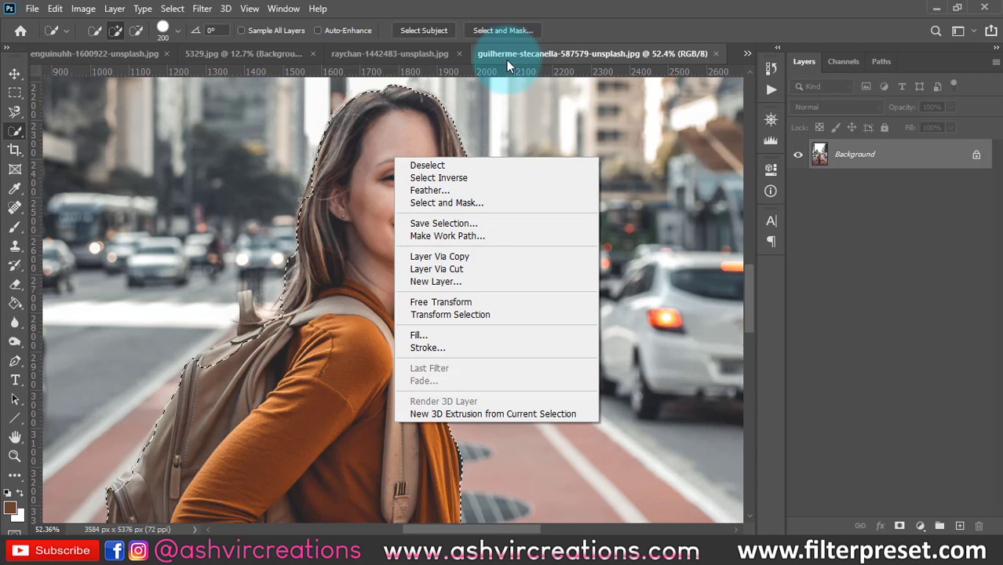
{"action": "left_click", "coordinate": [473, 202]}
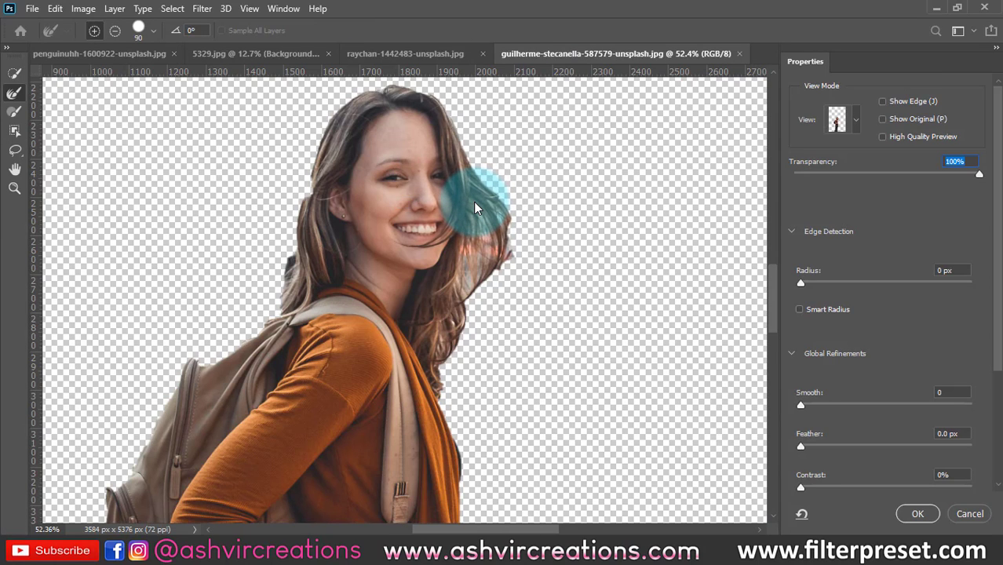
{"action": "left_click", "coordinate": [22, 120]}
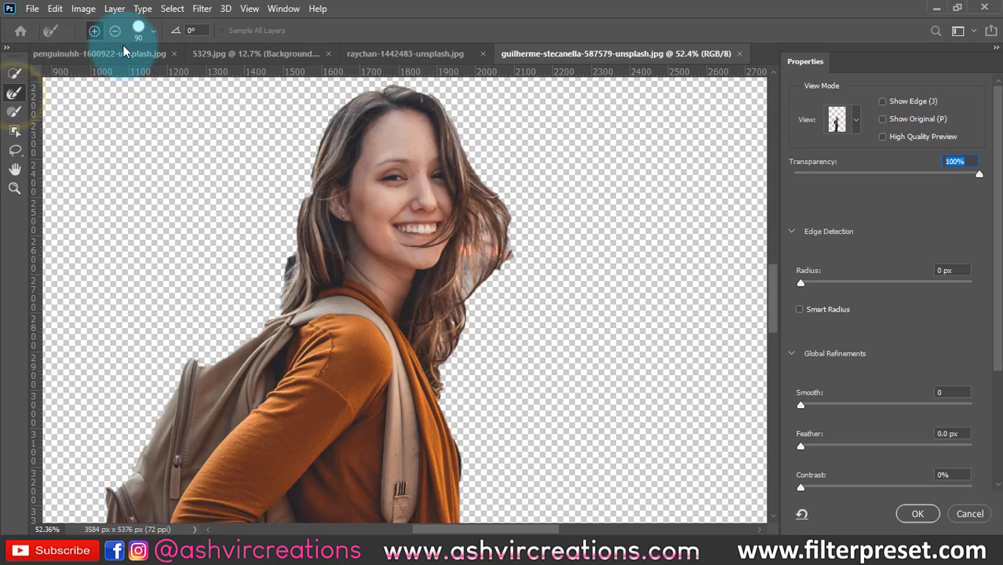
{"action": "left_click", "coordinate": [94, 32]}
{"action": "mouse_move", "coordinate": [506, 224]}
{"action": "left_mouse_down"}
{"action": "mouse_move", "coordinate": [478, 160]}
{"action": "mouse_move", "coordinate": [502, 234]}
{"action": "left_mouse_up"}
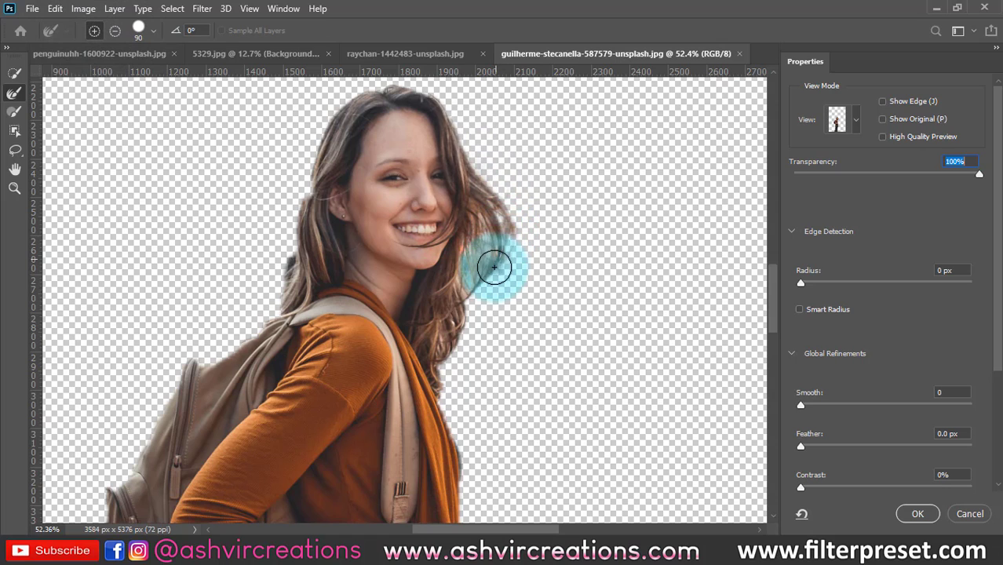
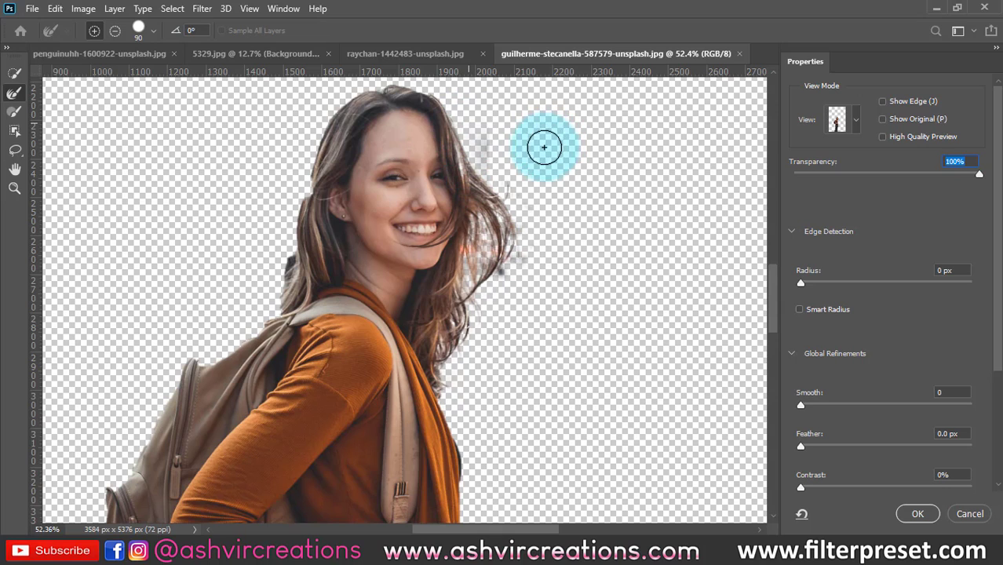
Reduce the Refine Edge brush to 35 and refine the hair along the crown, the back of the head and the lower ends.
{"action": "key", "text": "bracketleft"}
{"action": "key", "text": "bracketleft"}
{"action": "key", "text": "bracketleft"}
{"action": "key", "text": "bracketleft"}
{"action": "left_click_drag", "start_coordinate": [435, 89], "coordinate": [384, 86]}
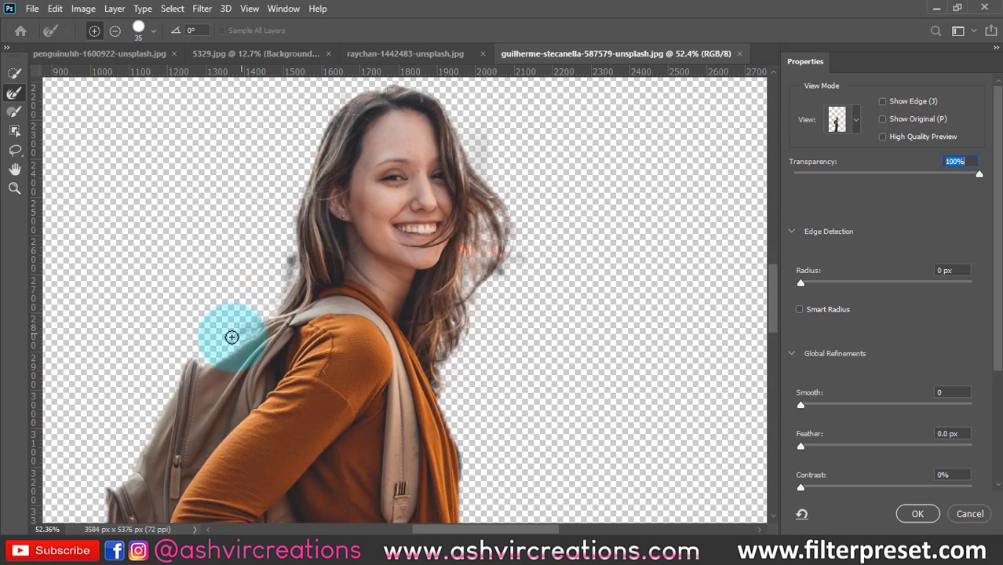
{"action": "left_click_drag", "start_coordinate": [231, 337], "coordinate": [278, 302]}
{"action": "left_click_drag", "start_coordinate": [294, 263], "coordinate": [316, 127]}
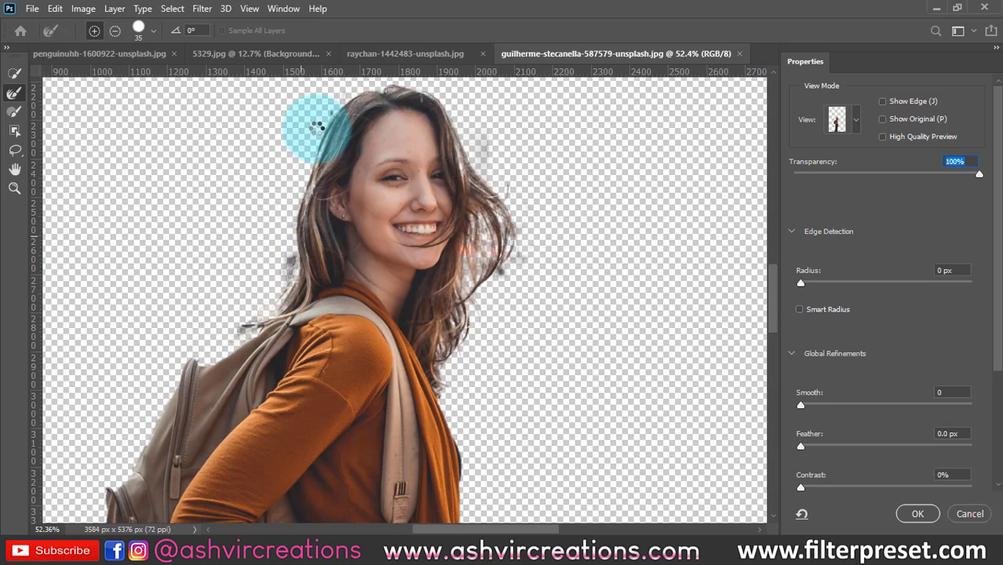
{"action": "mouse_move", "coordinate": [443, 364]}
{"action": "left_mouse_down"}
{"action": "mouse_move", "coordinate": [448, 388]}
{"action": "mouse_move", "coordinate": [462, 393]}
{"action": "mouse_move", "coordinate": [440, 395]}
{"action": "mouse_move", "coordinate": [439, 363]}
{"action": "mouse_move", "coordinate": [453, 359]}
{"action": "mouse_move", "coordinate": [464, 331]}
{"action": "left_mouse_up"}
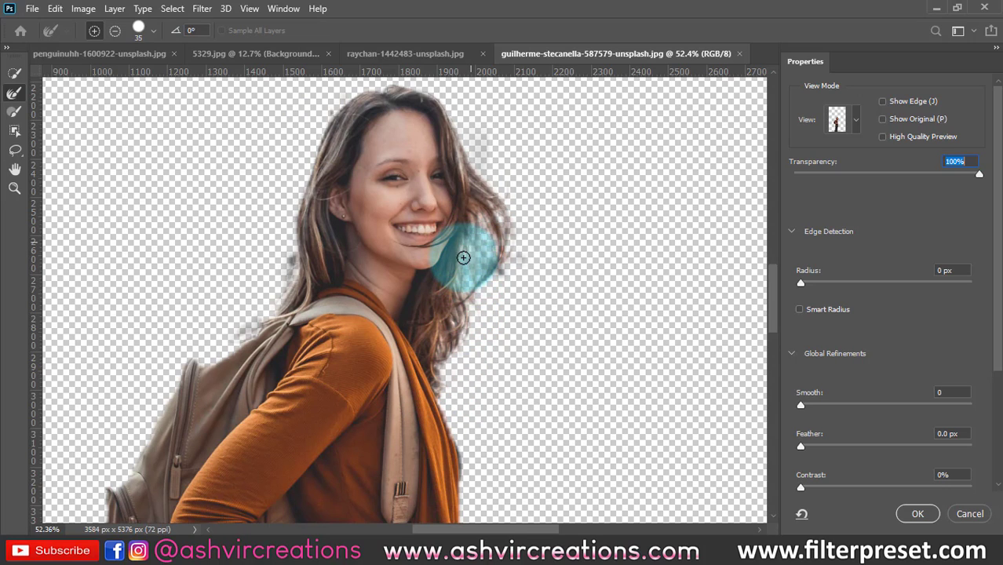
Refine the see-through gaps between the loose strands beside the woman's cheek, and the hair edge down to the ends.
{"action": "mouse_move", "coordinate": [477, 215]}
{"action": "left_mouse_down"}
{"action": "mouse_move", "coordinate": [471, 155]}
{"action": "mouse_move", "coordinate": [494, 131]}
{"action": "mouse_move", "coordinate": [511, 231]}
{"action": "mouse_move", "coordinate": [506, 209]}
{"action": "mouse_move", "coordinate": [482, 263]}
{"action": "mouse_move", "coordinate": [502, 272]}
{"action": "mouse_move", "coordinate": [476, 297]}
{"action": "mouse_move", "coordinate": [477, 312]}
{"action": "mouse_move", "coordinate": [493, 288]}
{"action": "left_mouse_up"}
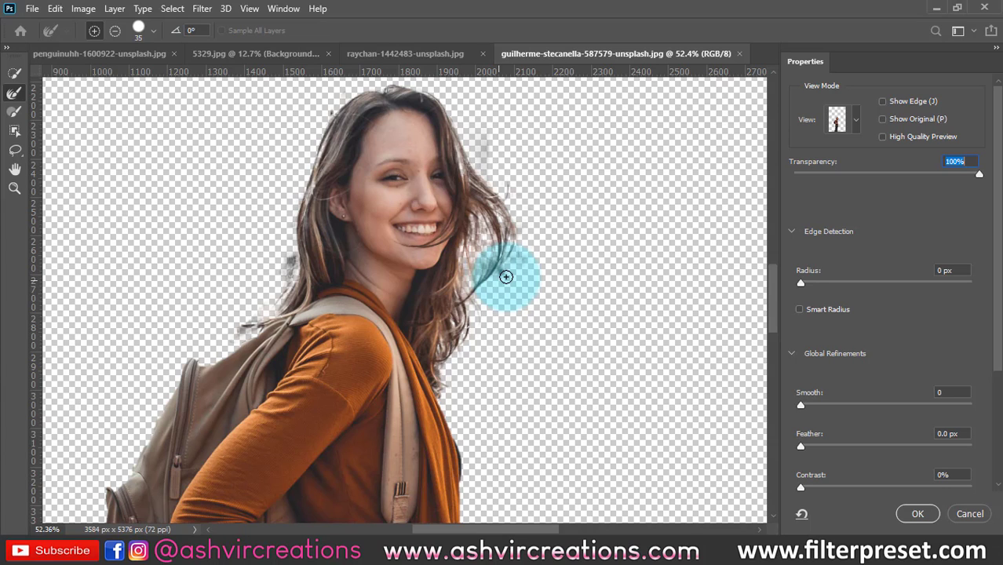
{"action": "key", "text": "ctrl+plus"}
{"action": "key", "text": "ctrl+plus"}
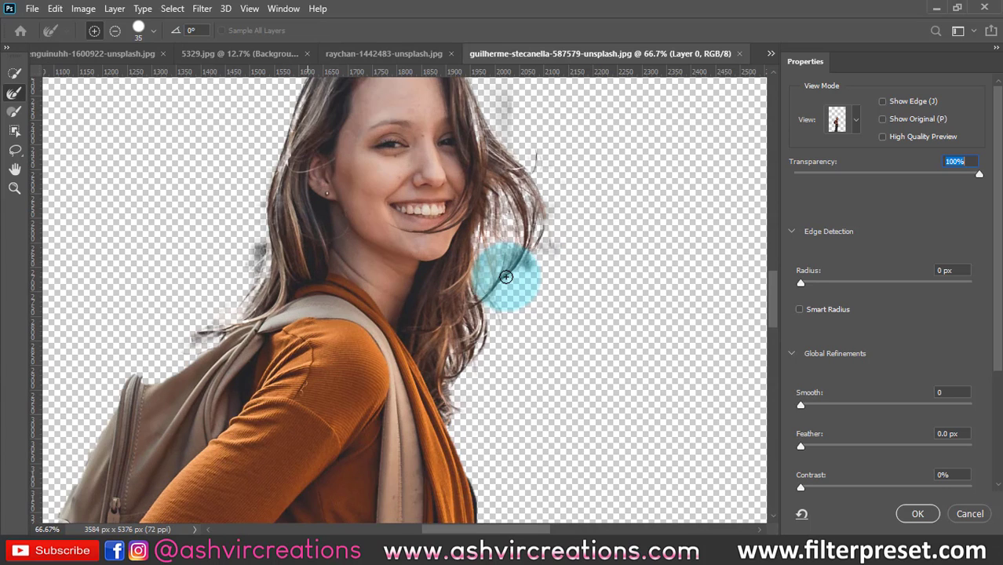
{"action": "left_click_drag", "start_coordinate": [564, 250], "coordinate": [511, 339]}
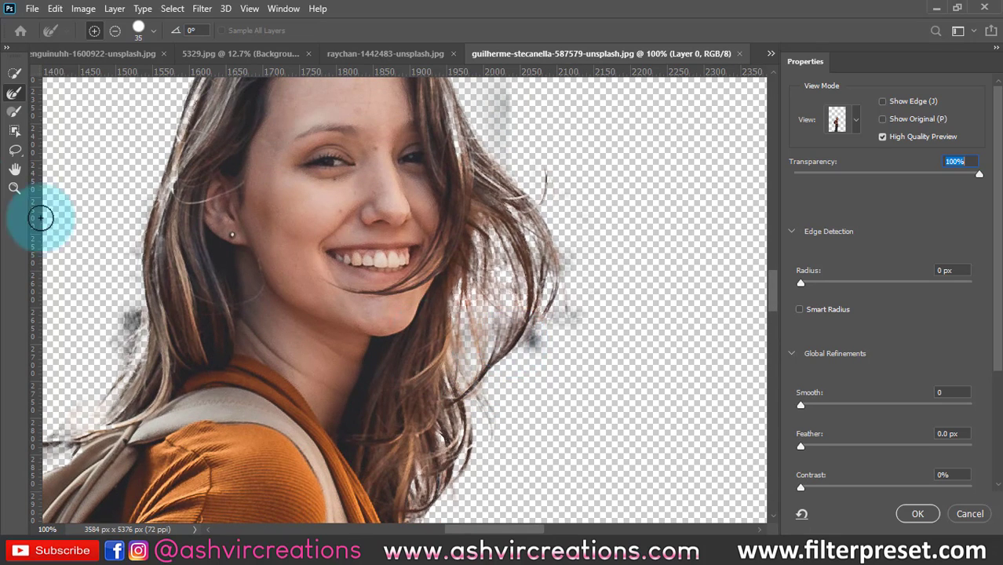
{"action": "left_click_drag", "start_coordinate": [548, 351], "coordinate": [554, 342]}
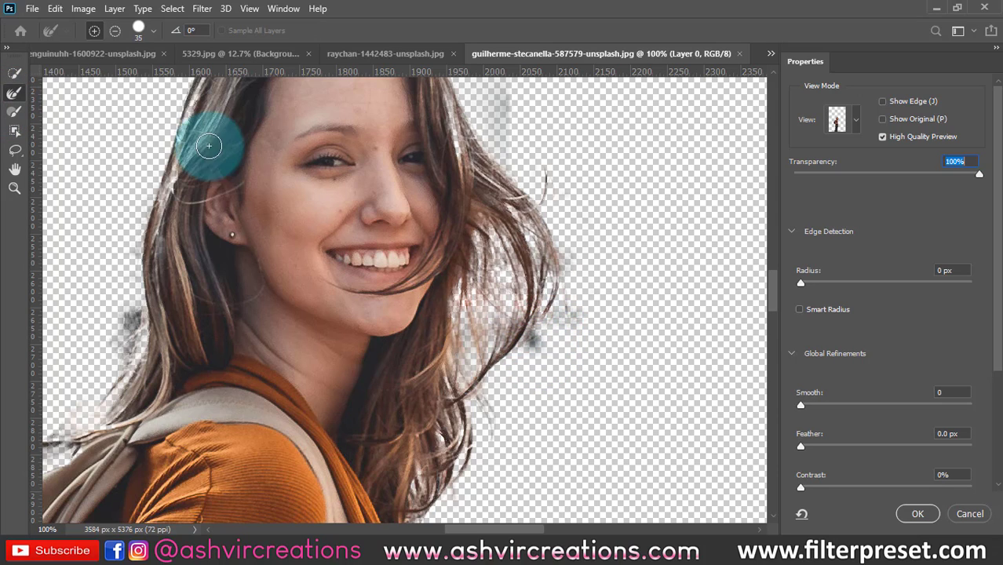
{"action": "left_click", "coordinate": [96, 32]}
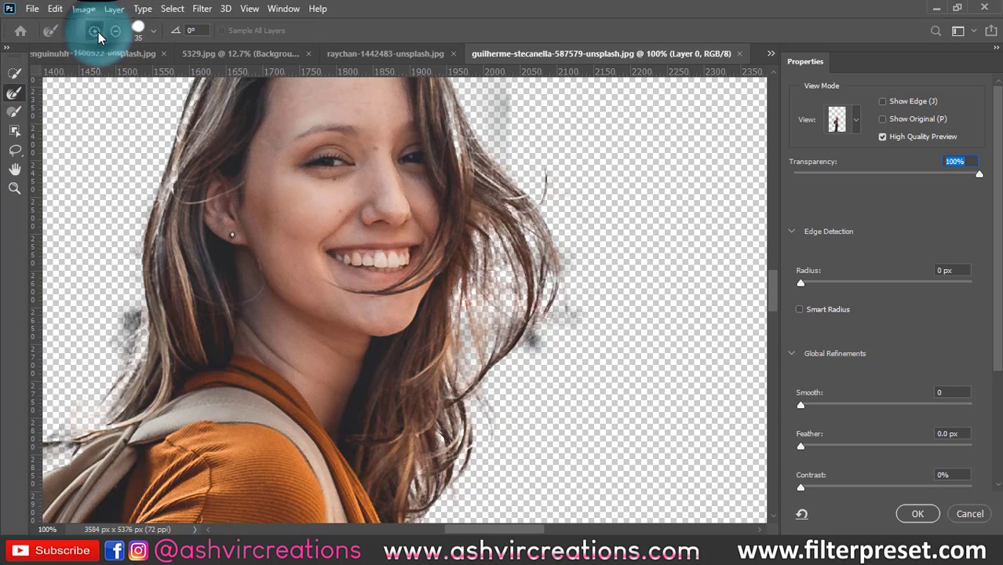
{"action": "left_click", "coordinate": [480, 368]}
{"action": "mouse_move", "coordinate": [498, 366]}
{"action": "left_mouse_down"}
{"action": "mouse_move", "coordinate": [563, 366]}
{"action": "mouse_move", "coordinate": [562, 341]}
{"action": "mouse_move", "coordinate": [537, 343]}
{"action": "mouse_move", "coordinate": [578, 317]}
{"action": "mouse_move", "coordinate": [603, 318]}
{"action": "mouse_move", "coordinate": [565, 322]}
{"action": "mouse_move", "coordinate": [576, 316]}
{"action": "mouse_move", "coordinate": [524, 269]}
{"action": "mouse_move", "coordinate": [433, 252]}
{"action": "mouse_move", "coordinate": [118, 334]}
{"action": "mouse_move", "coordinate": [127, 311]}
{"action": "mouse_move", "coordinate": [115, 343]}
{"action": "mouse_move", "coordinate": [138, 257]}
{"action": "left_mouse_up"}
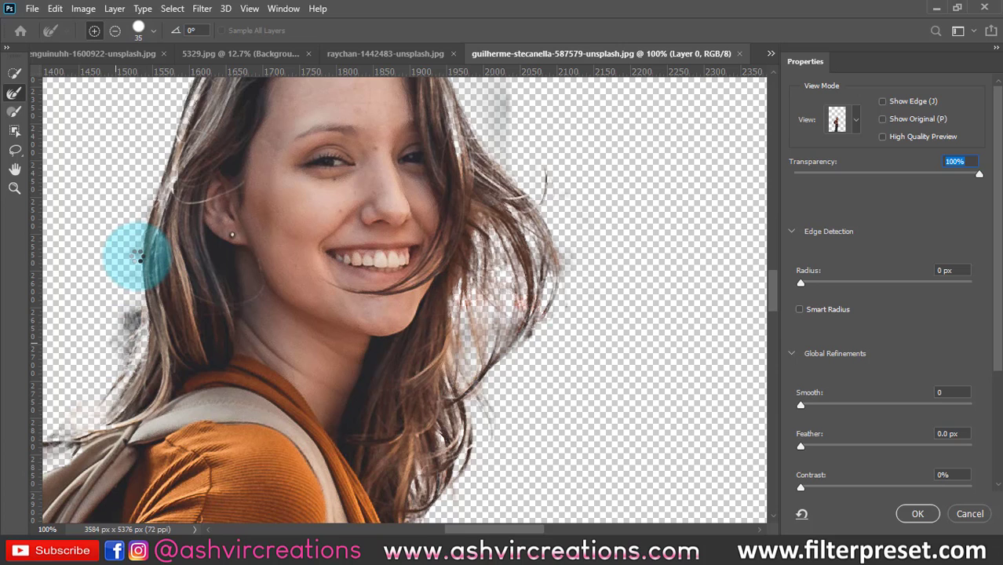
Clean up the refined edge in subtract mode around the loose hair, and touch up the hair above the backpack.
{"action": "left_click_drag", "start_coordinate": [246, 292], "coordinate": [271, 441]}
{"action": "key", "text": "alt"}
{"action": "mouse_move", "coordinate": [541, 292]}
{"action": "left_mouse_down"}
{"action": "mouse_move", "coordinate": [507, 230]}
{"action": "mouse_move", "coordinate": [524, 236]}
{"action": "mouse_move", "coordinate": [542, 266]}
{"action": "mouse_move", "coordinate": [576, 226]}
{"action": "left_mouse_up"}
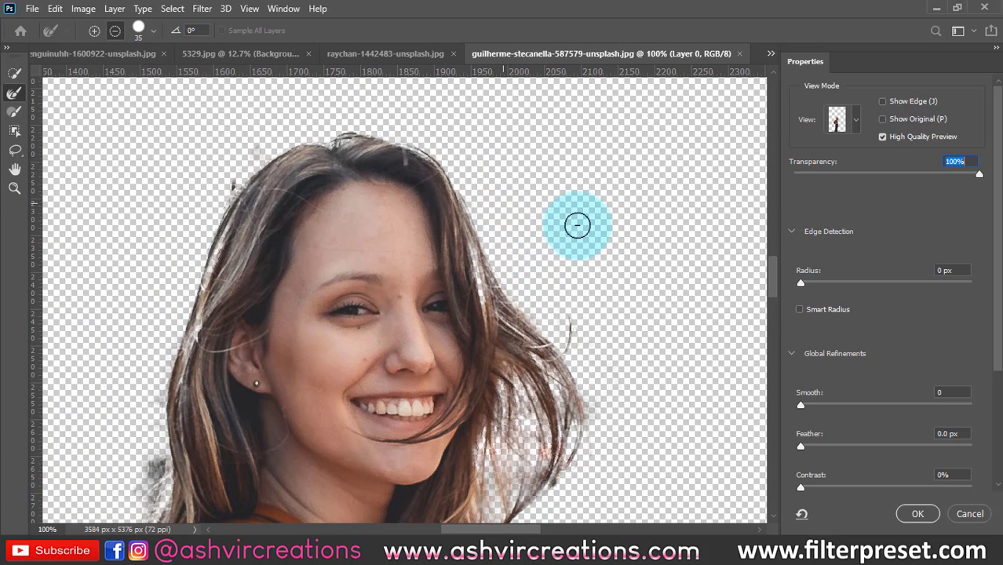
{"action": "left_click_drag", "start_coordinate": [261, 341], "coordinate": [530, 181]}
{"action": "mouse_move", "coordinate": [419, 281]}
{"action": "left_mouse_down"}
{"action": "mouse_move", "coordinate": [398, 351]}
{"action": "mouse_move", "coordinate": [384, 291]}
{"action": "left_mouse_up"}
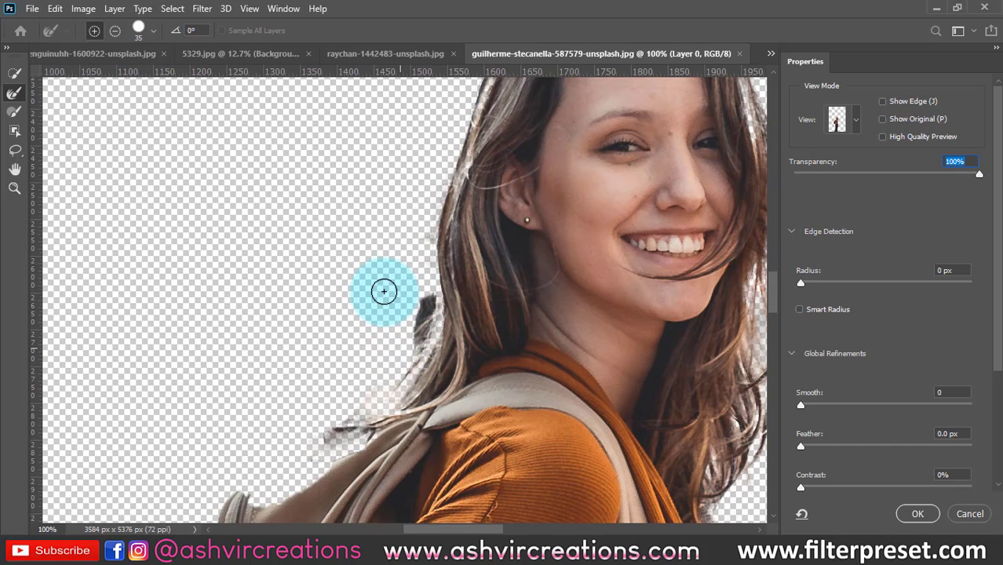
Check the whole hair outline and apply the refined edge as a selection.
{"action": "key", "text": "ctrl+minus"}
{"action": "key", "text": "ctrl+minus"}
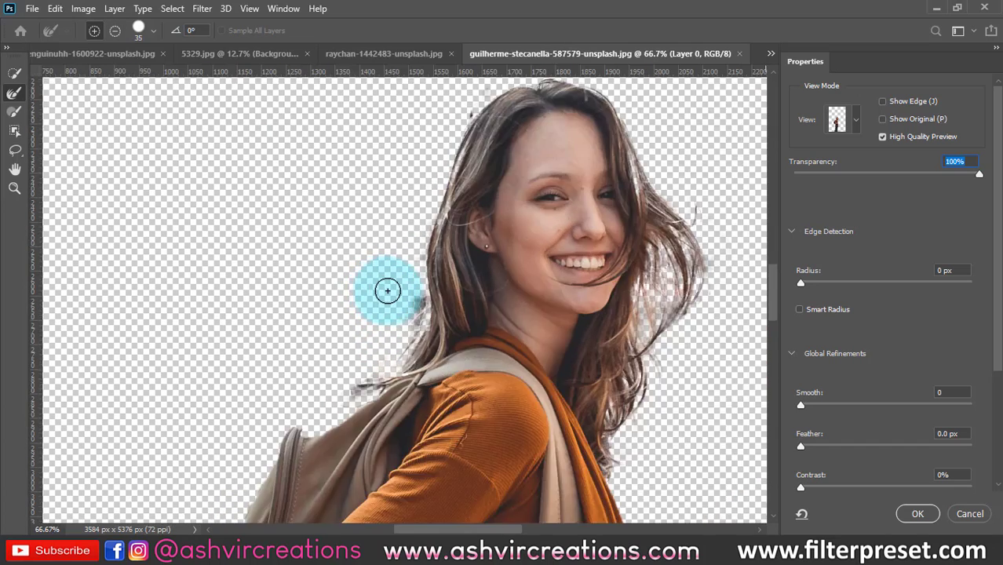
{"action": "mouse_move", "coordinate": [386, 289]}
{"action": "left_mouse_down"}
{"action": "mouse_move", "coordinate": [444, 330]}
{"action": "mouse_move", "coordinate": [565, 287]}
{"action": "mouse_move", "coordinate": [538, 260]}
{"action": "left_mouse_up"}
{"action": "left_click", "coordinate": [555, 298]}
{"action": "left_click", "coordinate": [903, 513]}
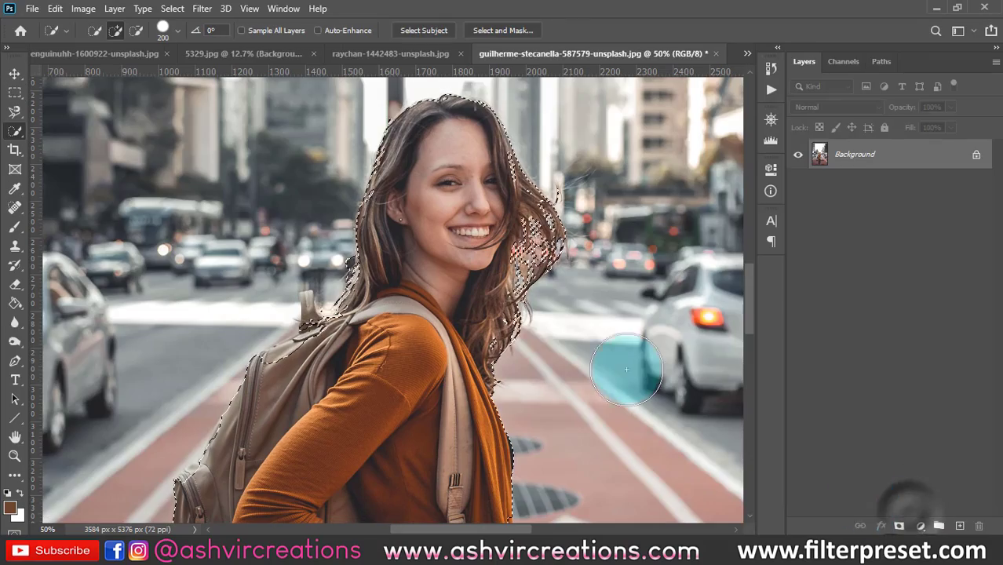
Copy the selected woman to a new layer and hide the Background layer.
{"action": "scroll", "coordinate": [532, 272], "scroll_direction": "down", "scroll_amount": 5}
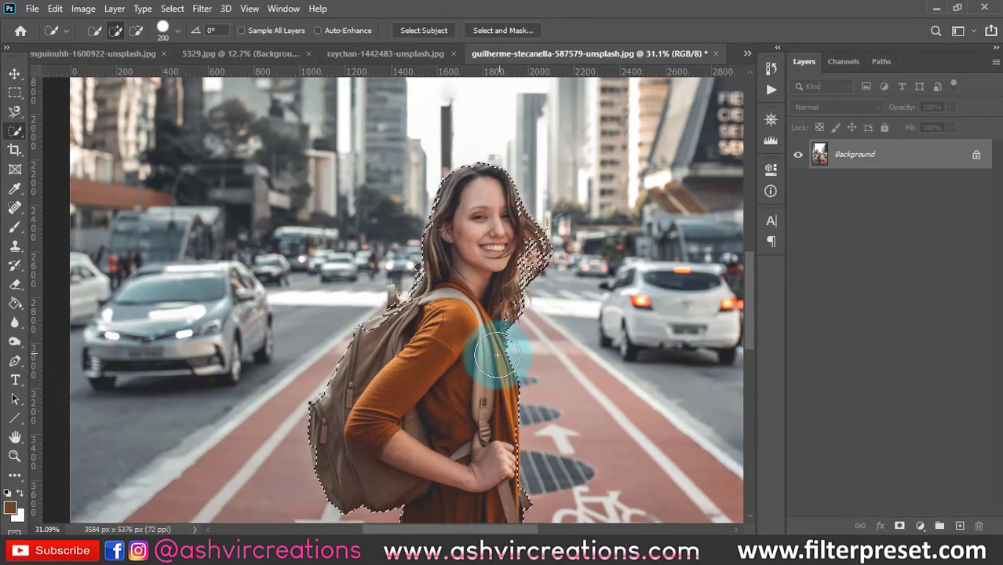
{"action": "scroll", "coordinate": [487, 333], "scroll_direction": "down", "scroll_amount": 2}
{"action": "right_click", "coordinate": [468, 315]}
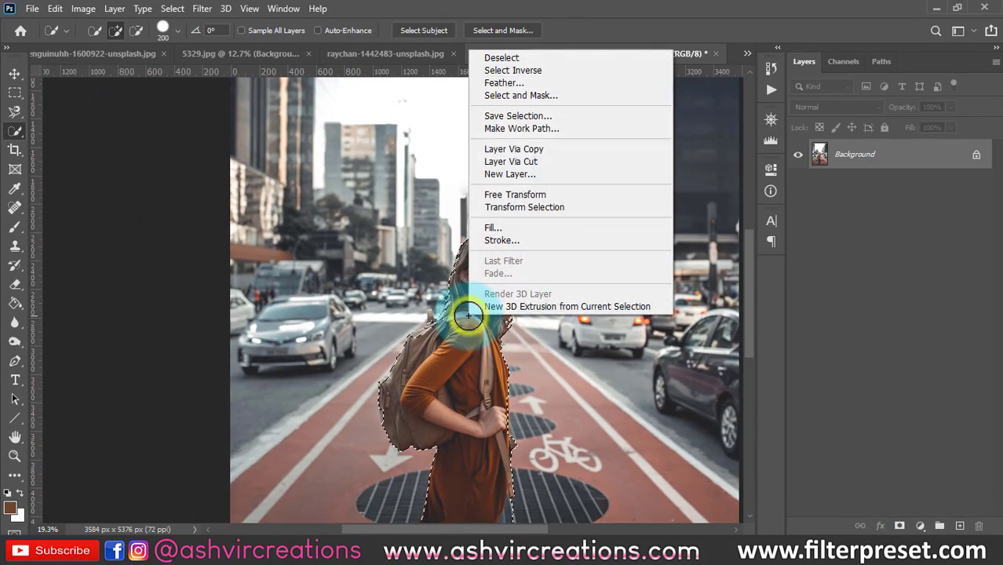
{"action": "left_click", "coordinate": [561, 155]}
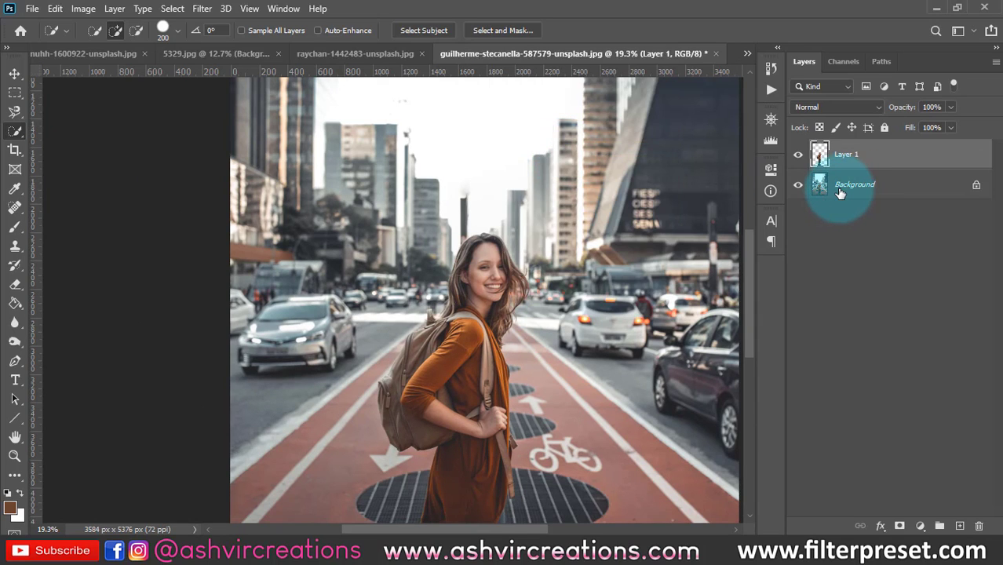
{"action": "left_click", "coordinate": [801, 186]}
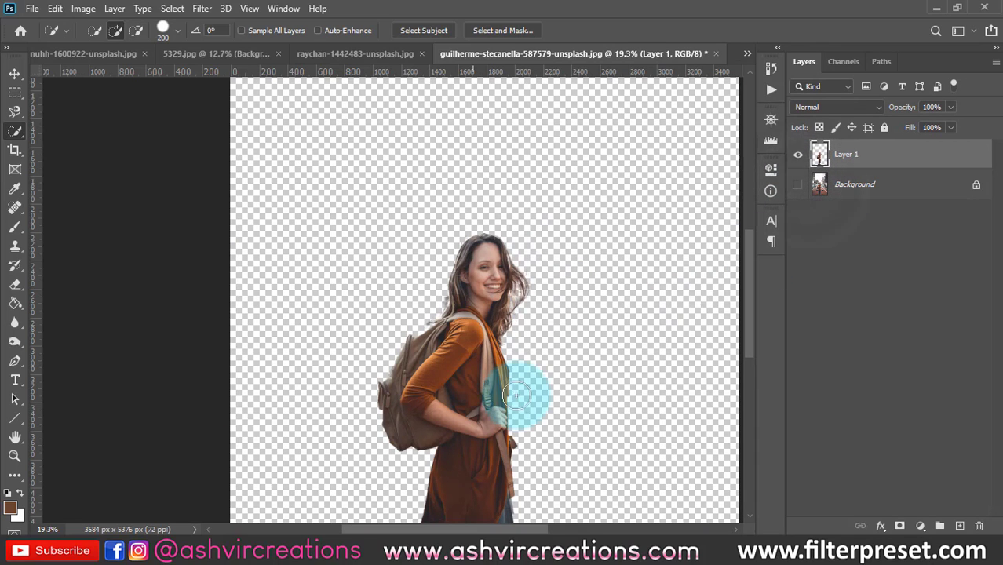
Add a black (000000) solid color fill layer directly above the Background layer and inspect the hair edge against it.
{"action": "key", "text": "v"}
{"action": "scroll", "coordinate": [510, 315], "scroll_direction": "up", "scroll_amount": 3}
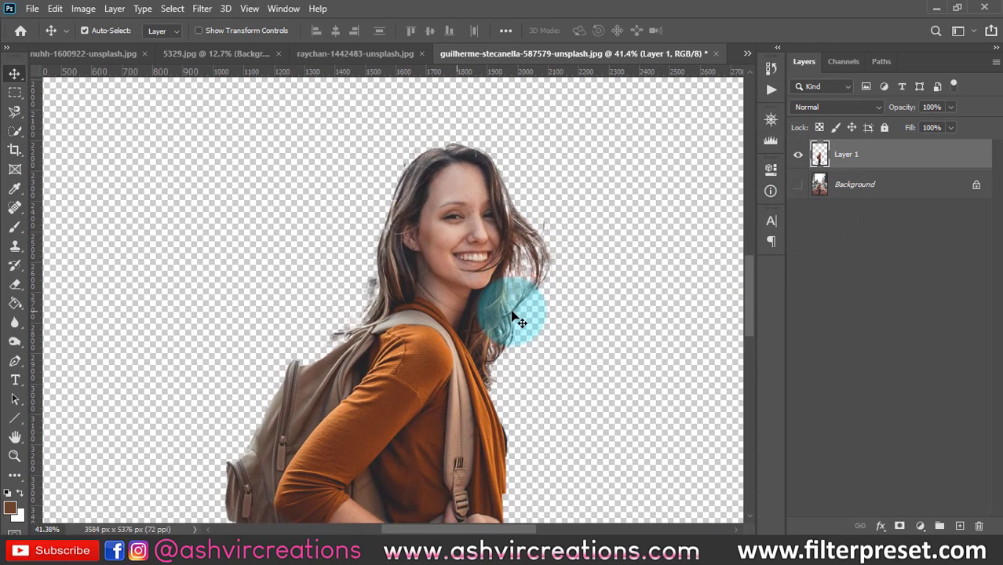
{"action": "left_click", "coordinate": [923, 186]}
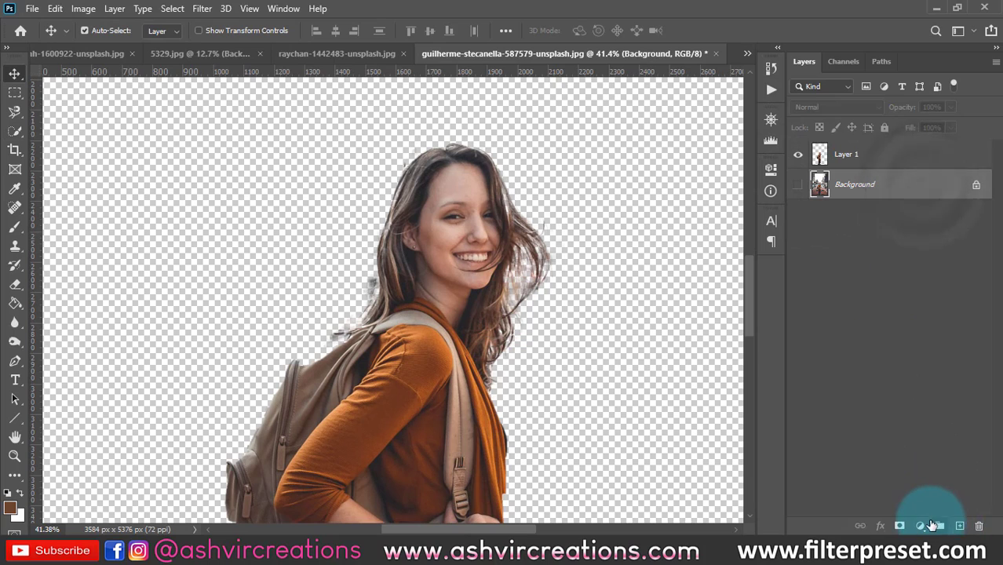
{"action": "left_click", "coordinate": [919, 526]}
{"action": "left_click", "coordinate": [918, 271]}
{"action": "left_click_drag", "start_coordinate": [647, 260], "coordinate": [581, 410]}
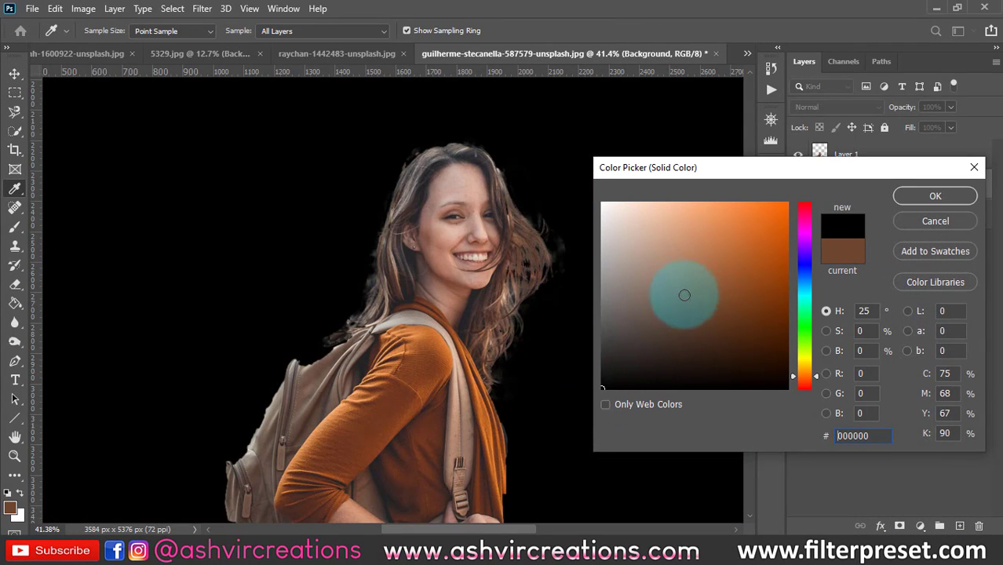
{"action": "left_click", "coordinate": [934, 196]}
{"action": "scroll", "coordinate": [597, 263], "scroll_direction": "up", "scroll_amount": 3}
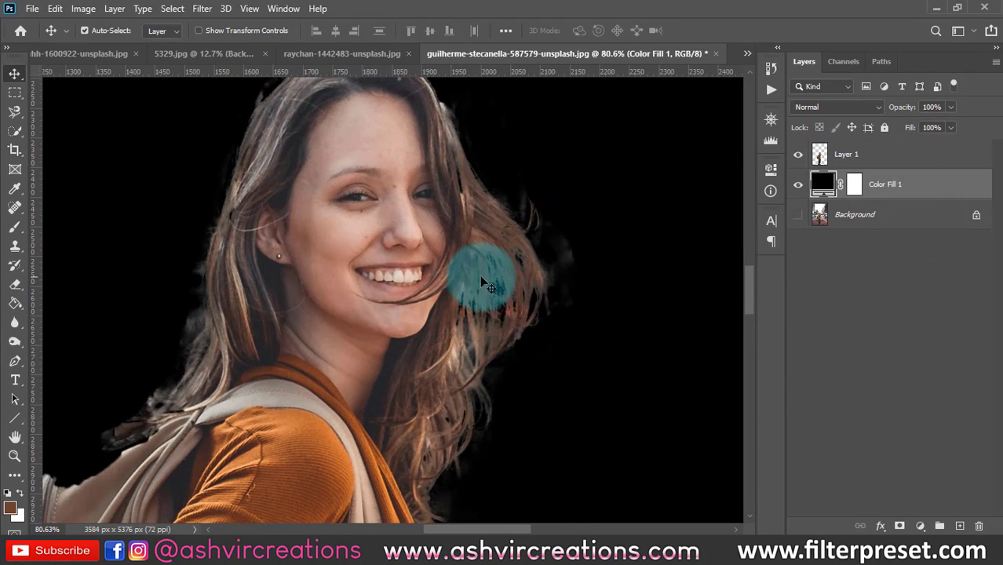
{"action": "left_click_drag", "start_coordinate": [519, 301], "coordinate": [481, 235]}
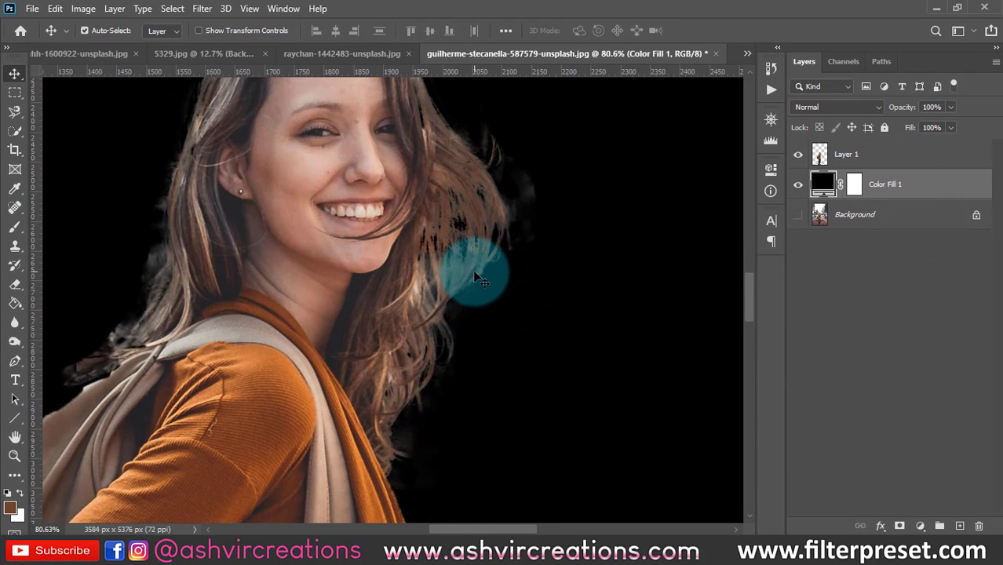
Erase the leftover background haze around the loose hair beside the face on Layer 1 with a 50 px Eraser.
{"action": "left_click", "coordinate": [933, 157]}
{"action": "left_click_drag", "start_coordinate": [629, 241], "coordinate": [622, 297]}
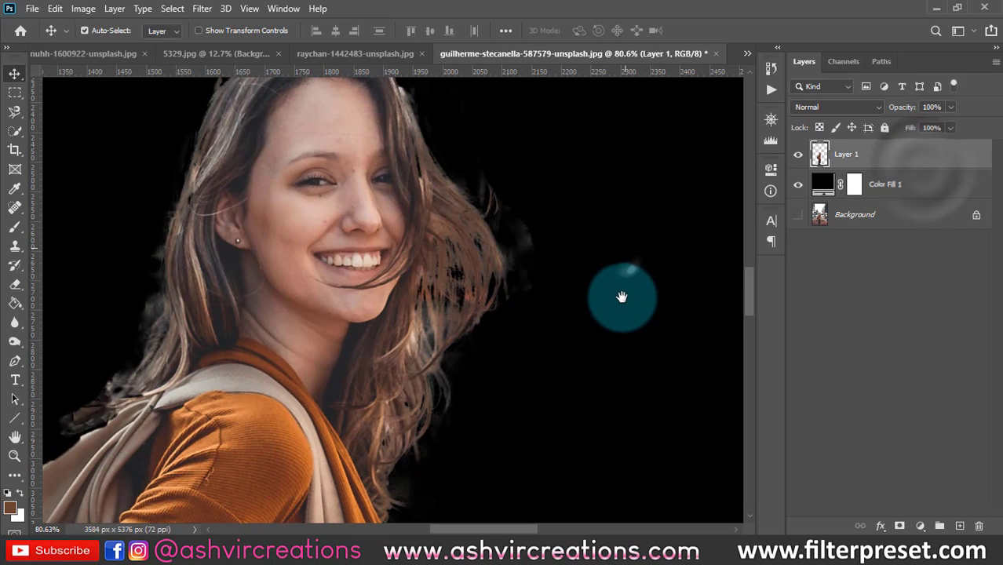
{"action": "scroll", "coordinate": [621, 297], "scroll_direction": "down", "scroll_amount": 2}
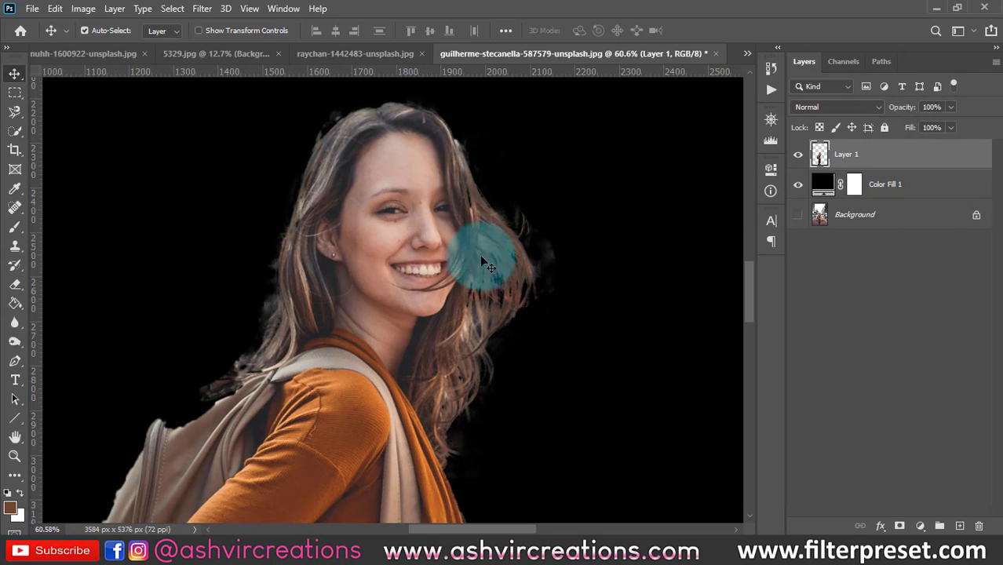
{"action": "scroll", "coordinate": [509, 315], "scroll_direction": "up", "scroll_amount": 4}
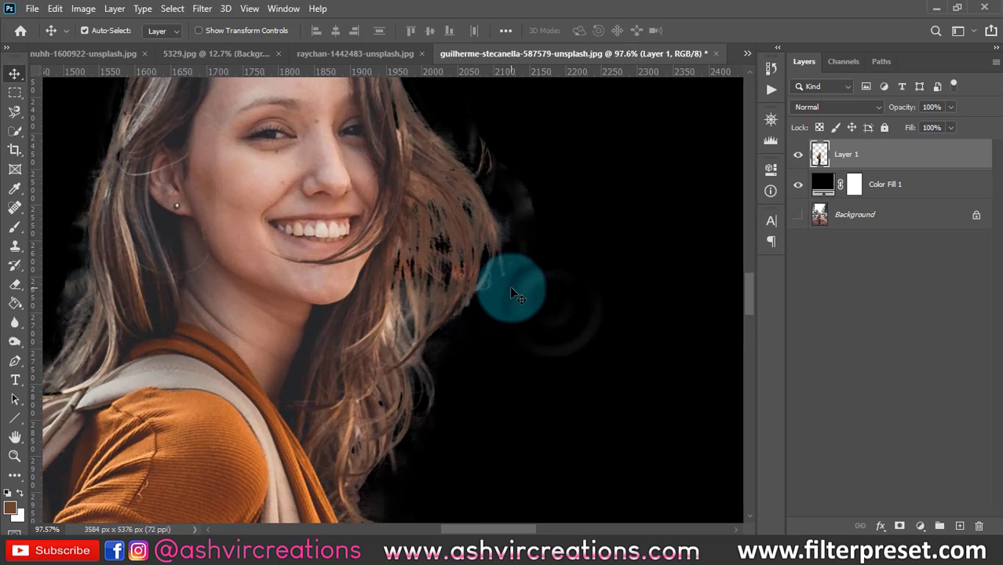
{"action": "left_click", "coordinate": [15, 284]}
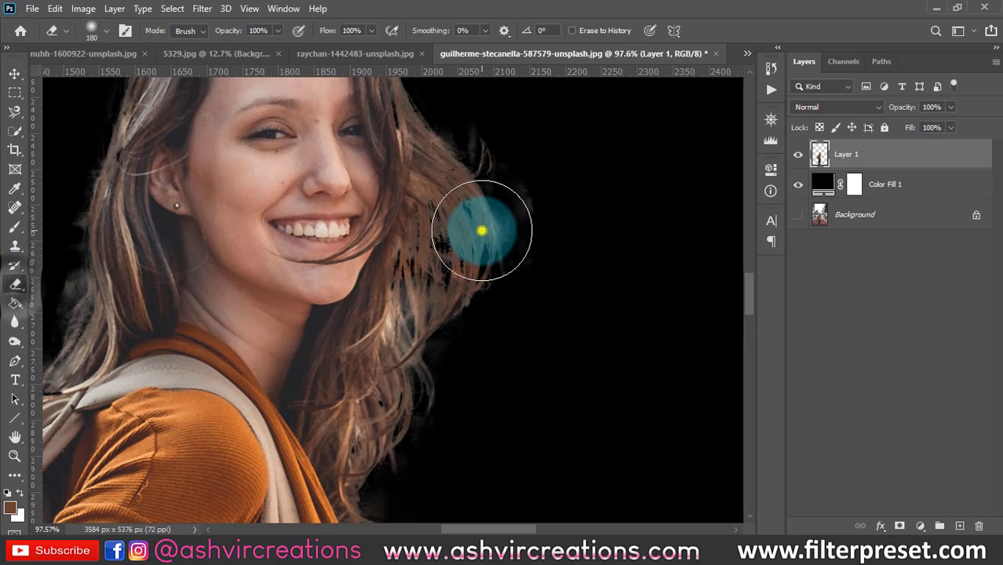
{"action": "right_click", "coordinate": [481, 230]}
{"action": "double_click", "coordinate": [565, 367]}
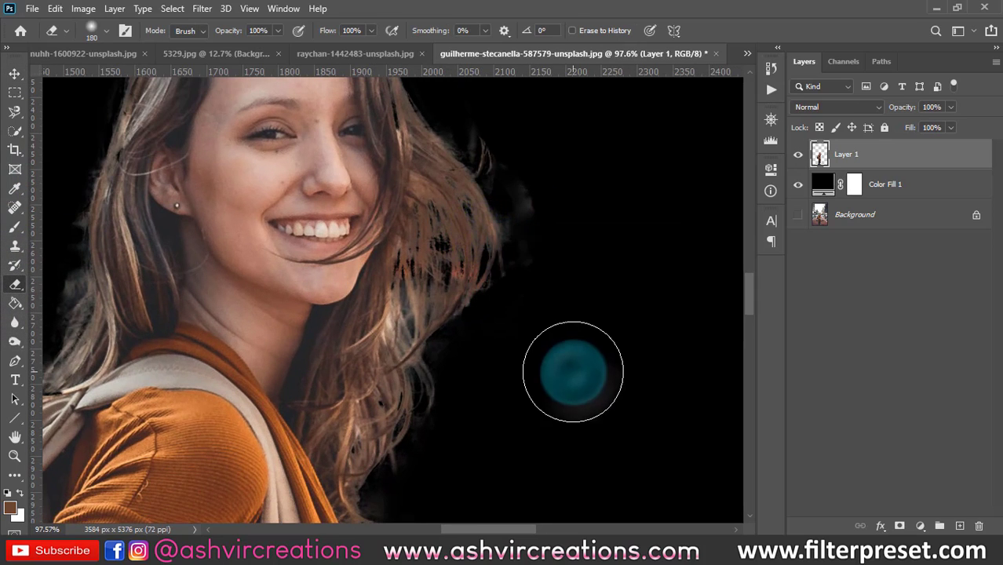
{"action": "key", "text": "bracketleft"}
{"action": "key", "text": "bracketleft"}
{"action": "key", "text": "bracketleft"}
{"action": "mouse_move", "coordinate": [530, 183]}
{"action": "left_mouse_down"}
{"action": "mouse_move", "coordinate": [517, 222]}
{"action": "mouse_move", "coordinate": [538, 261]}
{"action": "mouse_move", "coordinate": [524, 189]}
{"action": "mouse_move", "coordinate": [456, 103]}
{"action": "mouse_move", "coordinate": [465, 148]}
{"action": "mouse_move", "coordinate": [446, 117]}
{"action": "mouse_move", "coordinate": [483, 388]}
{"action": "mouse_move", "coordinate": [441, 357]}
{"action": "left_mouse_up"}
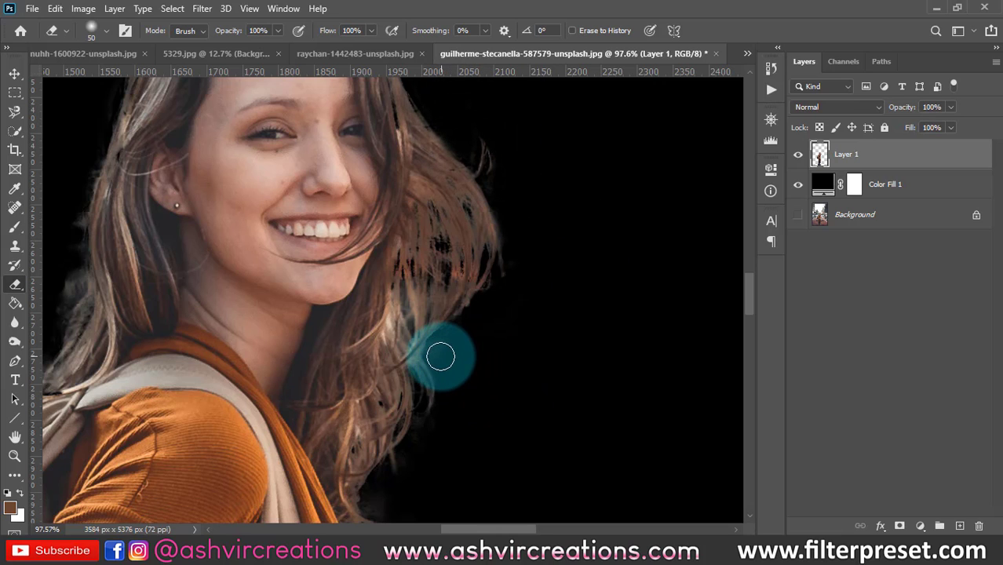
{"action": "left_click_drag", "start_coordinate": [492, 401], "coordinate": [534, 268]}
{"action": "mouse_move", "coordinate": [484, 304]}
{"action": "left_mouse_down"}
{"action": "mouse_move", "coordinate": [443, 374]}
{"action": "mouse_move", "coordinate": [411, 369]}
{"action": "mouse_move", "coordinate": [474, 394]}
{"action": "mouse_move", "coordinate": [451, 426]}
{"action": "mouse_move", "coordinate": [422, 424]}
{"action": "left_mouse_up"}
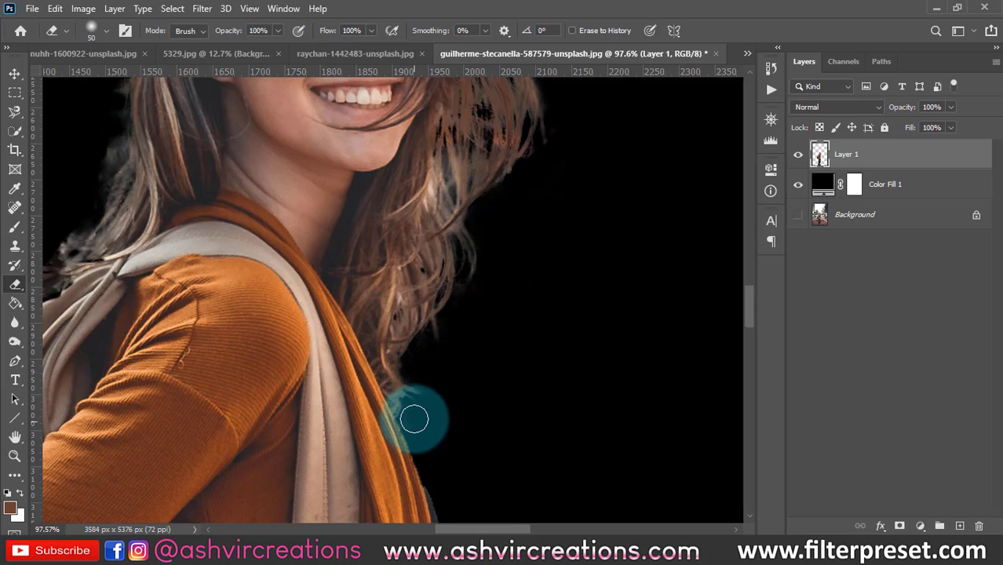
Erase the remaining fringe along the front of the sweater and around the hair above the backpack.
{"action": "left_click_drag", "start_coordinate": [504, 297], "coordinate": [535, 478]}
{"action": "left_click_drag", "start_coordinate": [553, 348], "coordinate": [609, 507]}
{"action": "mouse_move", "coordinate": [546, 247]}
{"action": "left_mouse_down"}
{"action": "mouse_move", "coordinate": [525, 227]}
{"action": "mouse_move", "coordinate": [533, 255]}
{"action": "mouse_move", "coordinate": [563, 279]}
{"action": "mouse_move", "coordinate": [488, 135]}
{"action": "mouse_move", "coordinate": [489, 171]}
{"action": "mouse_move", "coordinate": [422, 149]}
{"action": "mouse_move", "coordinate": [349, 161]}
{"action": "mouse_move", "coordinate": [285, 196]}
{"action": "mouse_move", "coordinate": [265, 226]}
{"action": "mouse_move", "coordinate": [289, 189]}
{"action": "mouse_move", "coordinate": [271, 232]}
{"action": "mouse_move", "coordinate": [408, 55]}
{"action": "mouse_move", "coordinate": [357, 135]}
{"action": "mouse_move", "coordinate": [338, 217]}
{"action": "mouse_move", "coordinate": [353, 190]}
{"action": "mouse_move", "coordinate": [321, 271]}
{"action": "mouse_move", "coordinate": [344, 245]}
{"action": "mouse_move", "coordinate": [328, 279]}
{"action": "mouse_move", "coordinate": [335, 240]}
{"action": "mouse_move", "coordinate": [325, 322]}
{"action": "mouse_move", "coordinate": [329, 304]}
{"action": "mouse_move", "coordinate": [338, 307]}
{"action": "mouse_move", "coordinate": [313, 352]}
{"action": "mouse_move", "coordinate": [340, 330]}
{"action": "mouse_move", "coordinate": [321, 365]}
{"action": "mouse_move", "coordinate": [313, 340]}
{"action": "mouse_move", "coordinate": [348, 277]}
{"action": "mouse_move", "coordinate": [303, 317]}
{"action": "mouse_move", "coordinate": [320, 320]}
{"action": "mouse_move", "coordinate": [306, 325]}
{"action": "mouse_move", "coordinate": [318, 331]}
{"action": "mouse_move", "coordinate": [311, 339]}
{"action": "mouse_move", "coordinate": [275, 342]}
{"action": "left_mouse_up"}
{"action": "scroll", "coordinate": [368, 241], "scroll_direction": "down", "scroll_amount": 5}
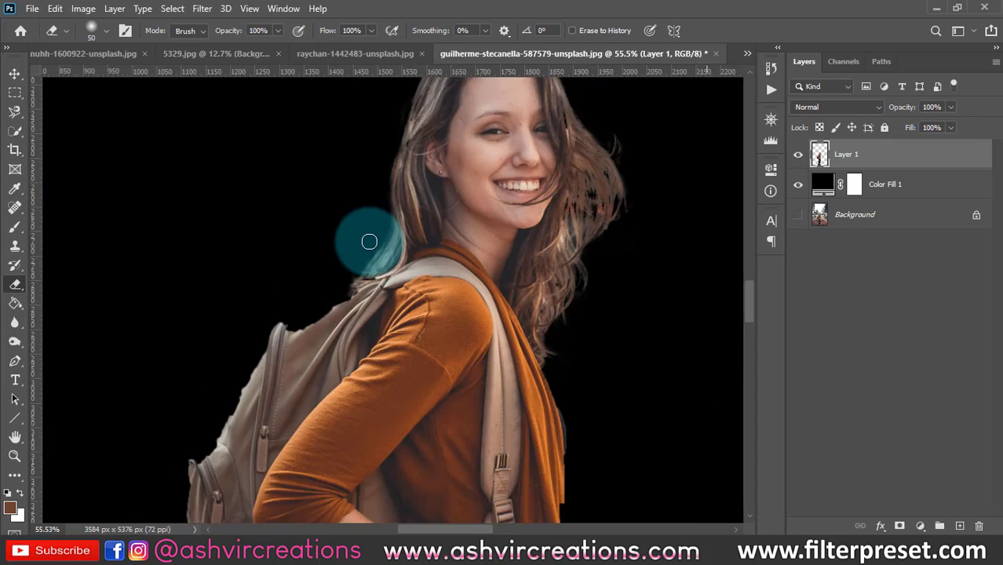
{"action": "scroll", "coordinate": [477, 224], "scroll_direction": "up", "scroll_amount": 5}
{"action": "scroll", "coordinate": [505, 250], "scroll_direction": "down", "scroll_amount": 3}
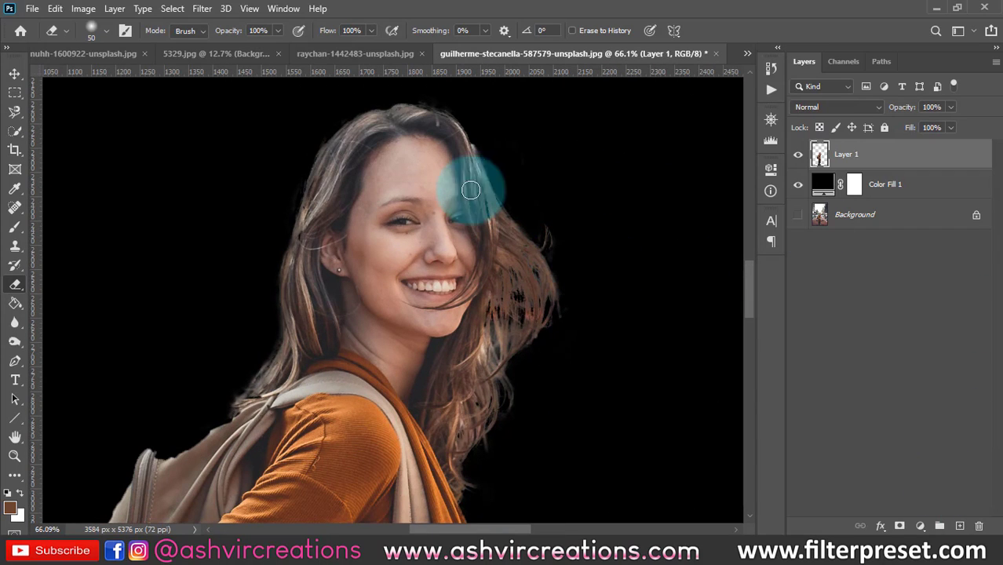
Add a new layer clipped to Layer 1 and paint hair brown over the pale hair edges with a 100 px brush.
{"action": "left_click", "coordinate": [959, 526]}
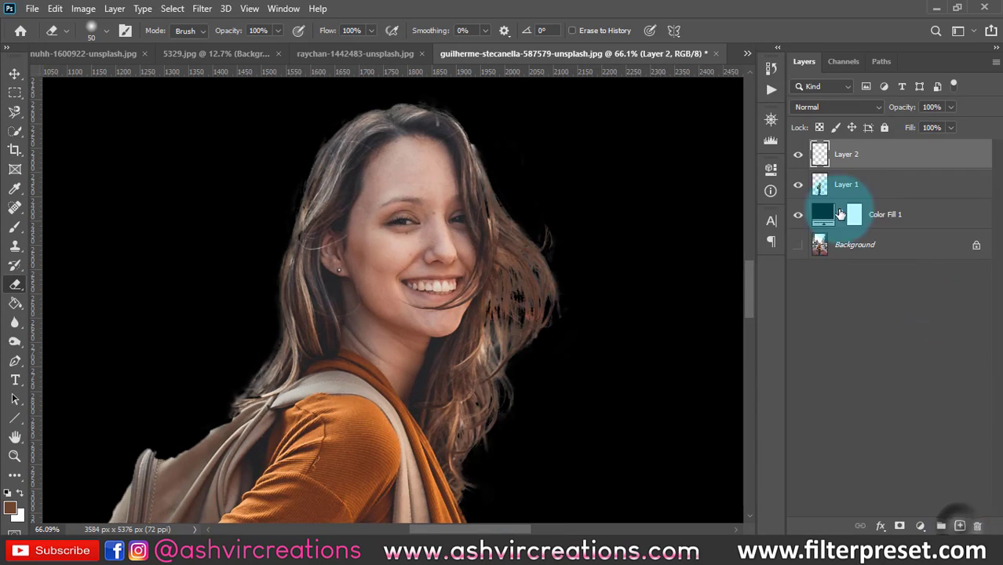
{"action": "right_click", "coordinate": [874, 154]}
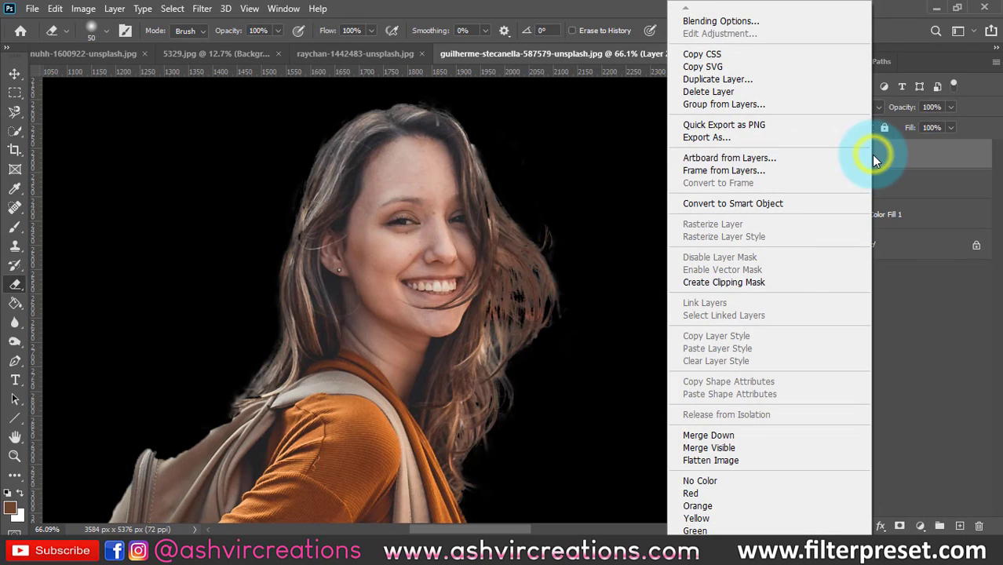
{"action": "left_click", "coordinate": [770, 282]}
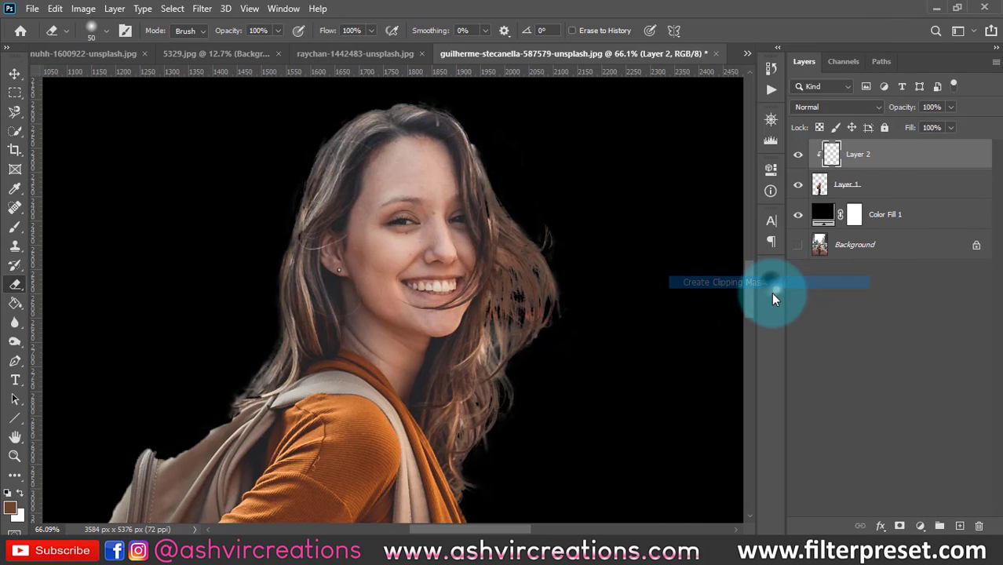
{"action": "left_click", "coordinate": [14, 229]}
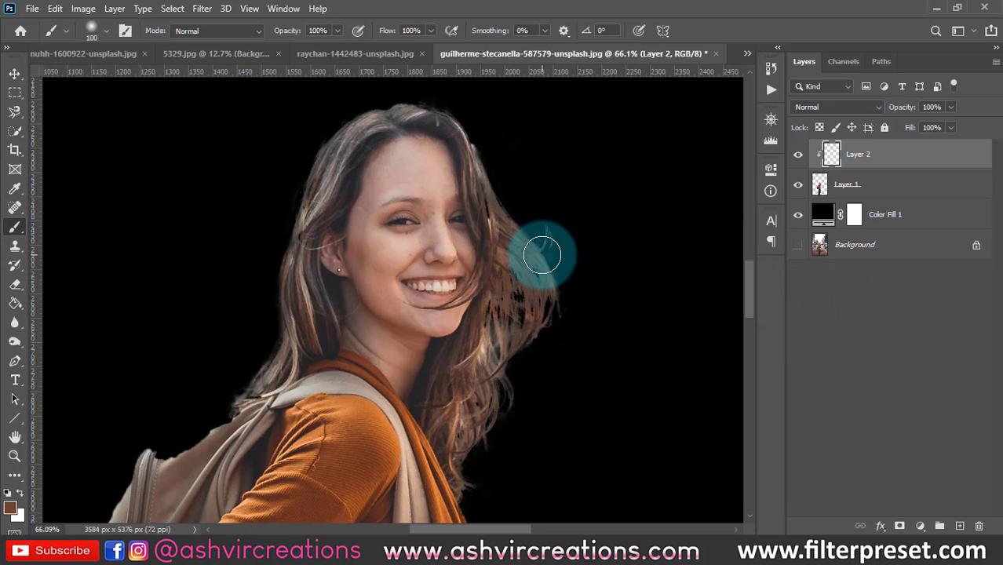
{"action": "mouse_move", "coordinate": [519, 245]}
{"action": "left_mouse_down"}
{"action": "mouse_move", "coordinate": [523, 215]}
{"action": "mouse_move", "coordinate": [483, 131]}
{"action": "mouse_move", "coordinate": [554, 233]}
{"action": "mouse_move", "coordinate": [572, 315]}
{"action": "mouse_move", "coordinate": [546, 326]}
{"action": "mouse_move", "coordinate": [497, 387]}
{"action": "mouse_move", "coordinate": [494, 342]}
{"action": "mouse_move", "coordinate": [505, 400]}
{"action": "mouse_move", "coordinate": [468, 474]}
{"action": "mouse_move", "coordinate": [497, 465]}
{"action": "mouse_move", "coordinate": [468, 188]}
{"action": "mouse_move", "coordinate": [388, 110]}
{"action": "mouse_move", "coordinate": [339, 117]}
{"action": "mouse_move", "coordinate": [297, 151]}
{"action": "mouse_move", "coordinate": [304, 142]}
{"action": "mouse_move", "coordinate": [261, 233]}
{"action": "mouse_move", "coordinate": [292, 182]}
{"action": "mouse_move", "coordinate": [263, 281]}
{"action": "mouse_move", "coordinate": [262, 352]}
{"action": "mouse_move", "coordinate": [273, 355]}
{"action": "mouse_move", "coordinate": [232, 390]}
{"action": "mouse_move", "coordinate": [282, 249]}
{"action": "mouse_move", "coordinate": [398, 116]}
{"action": "mouse_move", "coordinate": [381, 91]}
{"action": "mouse_move", "coordinate": [445, 89]}
{"action": "mouse_move", "coordinate": [431, 93]}
{"action": "mouse_move", "coordinate": [483, 121]}
{"action": "mouse_move", "coordinate": [500, 163]}
{"action": "mouse_move", "coordinate": [561, 200]}
{"action": "mouse_move", "coordinate": [689, 167]}
{"action": "left_mouse_up"}
Try the Soft Light and Multiply blend modes on the clipped paint layer and return it to Normal.
{"action": "left_click", "coordinate": [832, 104]}
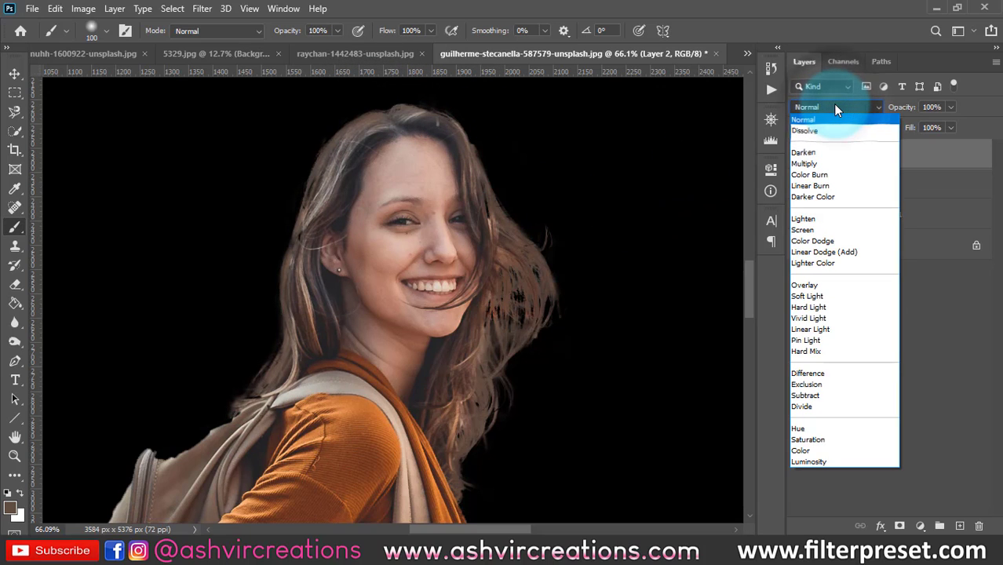
{"action": "left_click", "coordinate": [808, 297]}
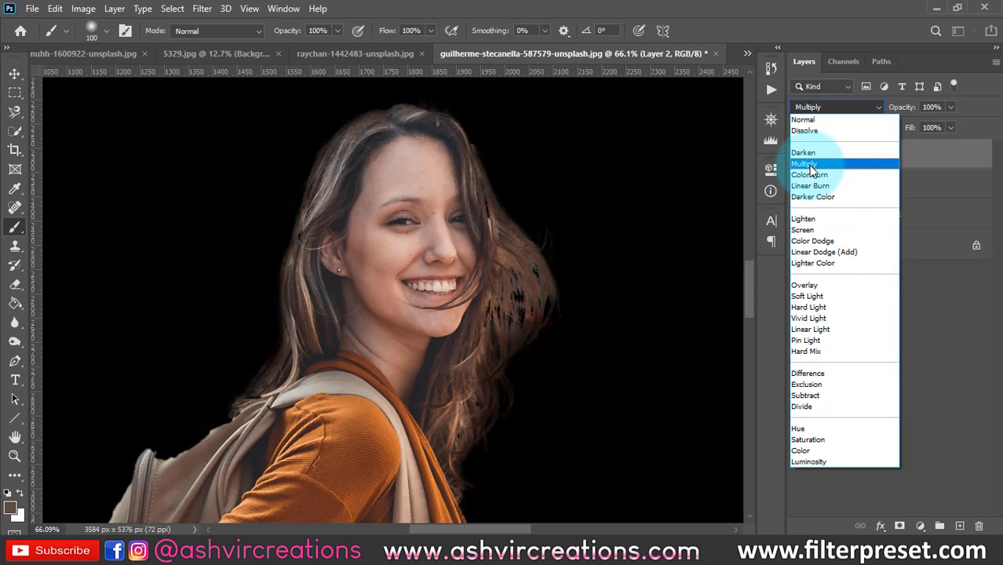
{"action": "left_click", "coordinate": [934, 152]}
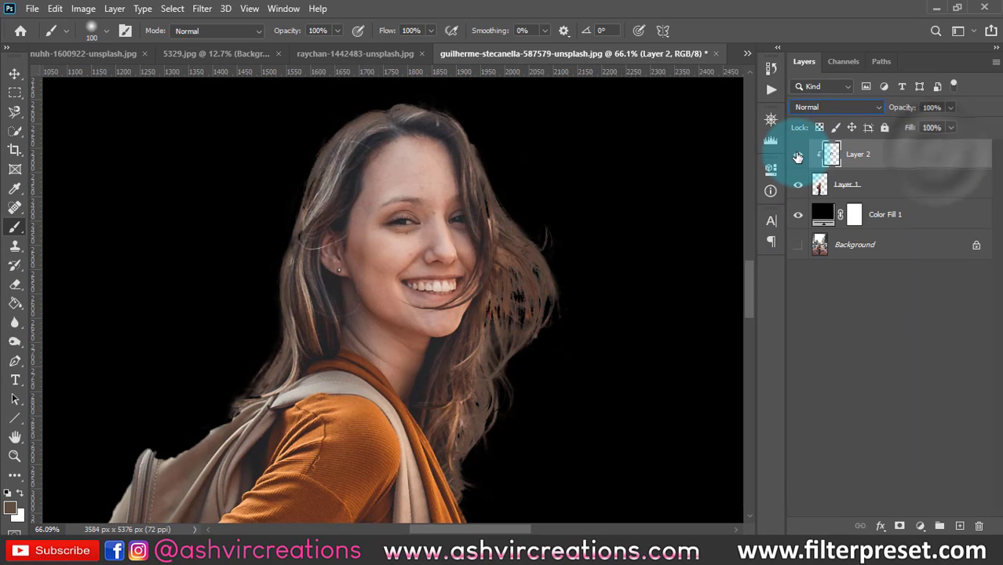
Compare the hair with and without the clipped paint layer, and merge that layer with Layer 1.
{"action": "left_click", "coordinate": [797, 157]}
{"action": "left_click", "coordinate": [798, 157]}
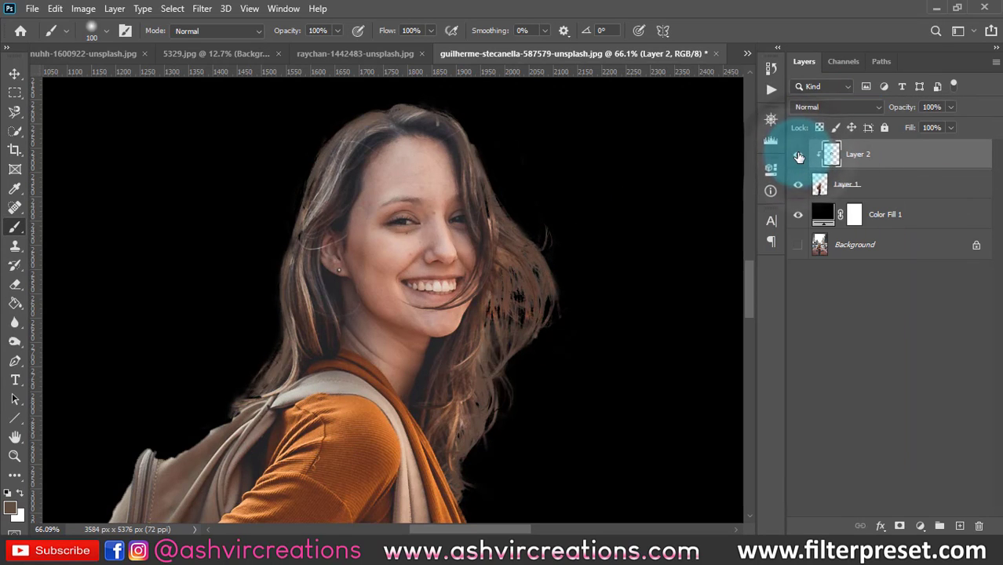
{"action": "left_click", "coordinate": [798, 157]}
{"action": "left_click", "coordinate": [798, 157]}
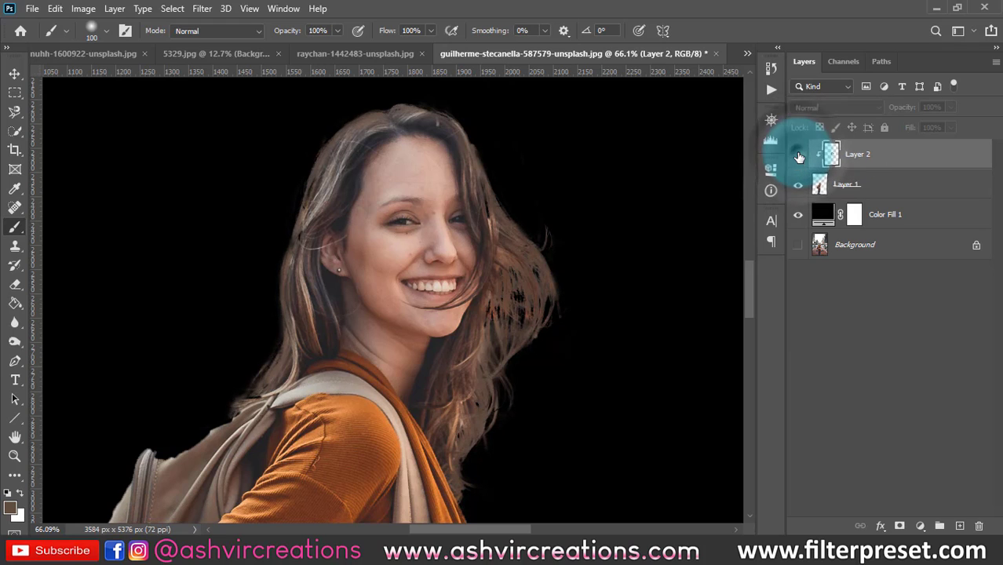
{"action": "left_click", "coordinate": [798, 157]}
{"action": "left_click", "coordinate": [798, 157]}
{"action": "left_click", "coordinate": [851, 182], "text": "shift"}
{"action": "key", "text": "ctrl+e"}
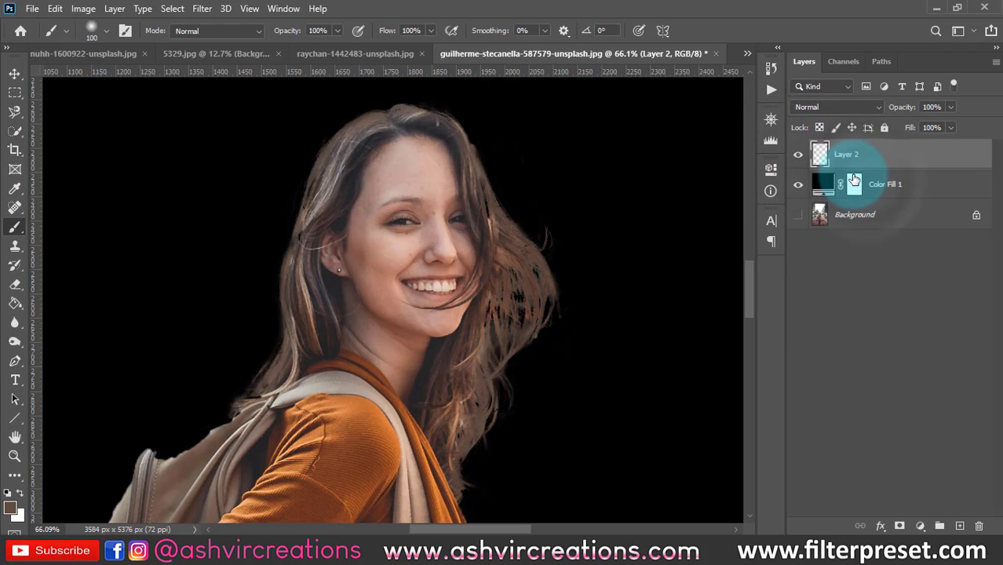
Examine the finished cutout at full view and close up, against the black fill and against transparency.
{"action": "key", "text": "alt+v"}
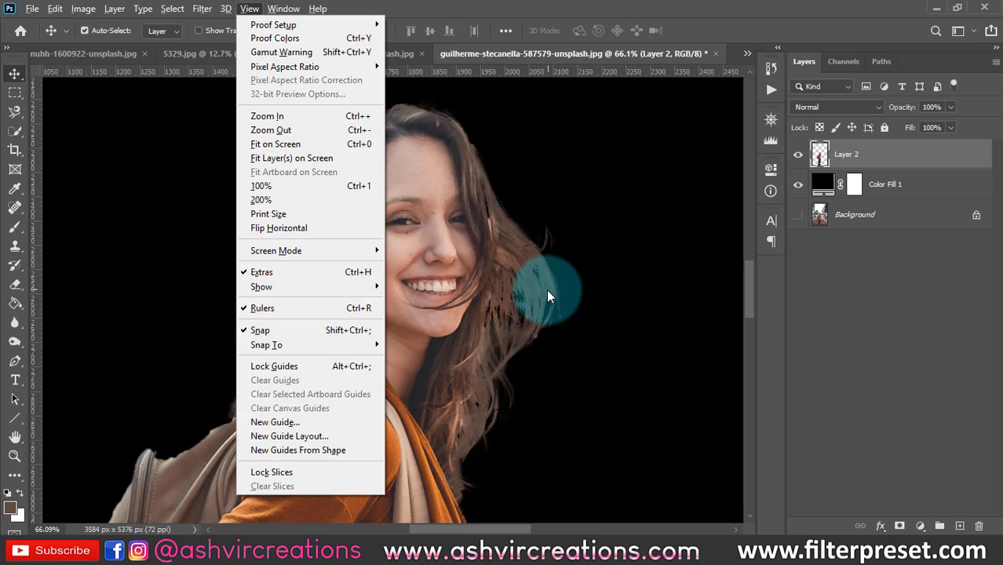
{"action": "key", "text": "Escape"}
{"action": "key", "text": "v"}
{"action": "left_click", "coordinate": [164, 149], "text": "ctrl"}
{"action": "scroll", "coordinate": [163, 149], "scroll_direction": "down", "scroll_amount": 7}
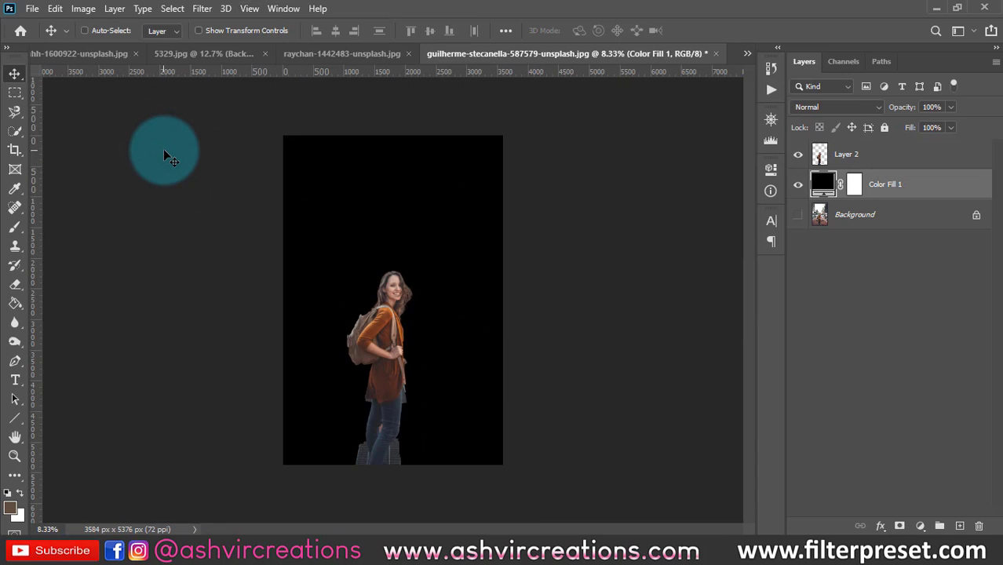
{"action": "scroll", "coordinate": [346, 292], "scroll_direction": "up", "scroll_amount": 3}
{"action": "scroll", "coordinate": [348, 296], "scroll_direction": "up", "scroll_amount": 7}
{"action": "left_click_drag", "start_coordinate": [480, 317], "coordinate": [419, 254]}
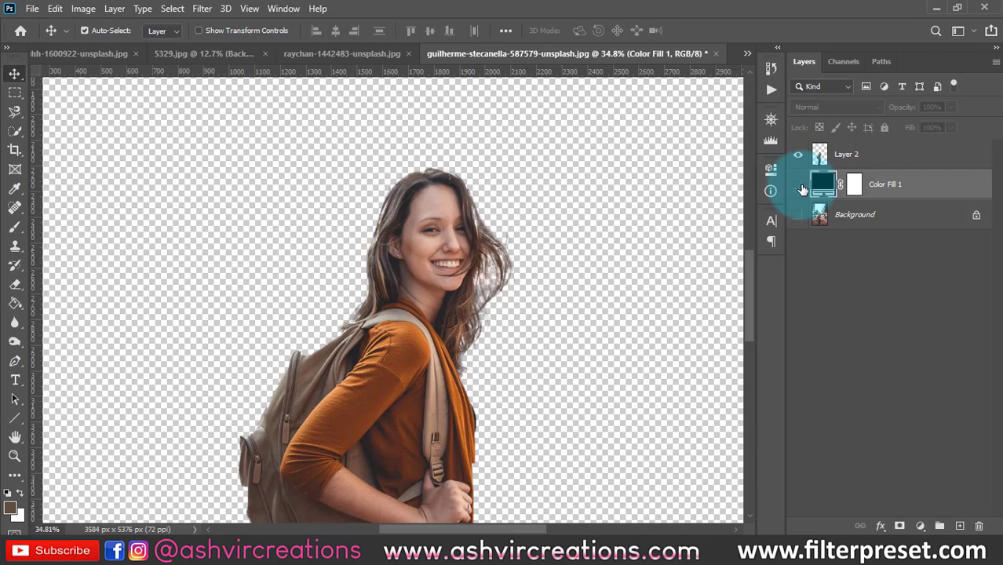
{"action": "left_click", "coordinate": [799, 185]}
{"action": "scroll", "coordinate": [655, 214], "scroll_direction": "down", "scroll_amount": 6}
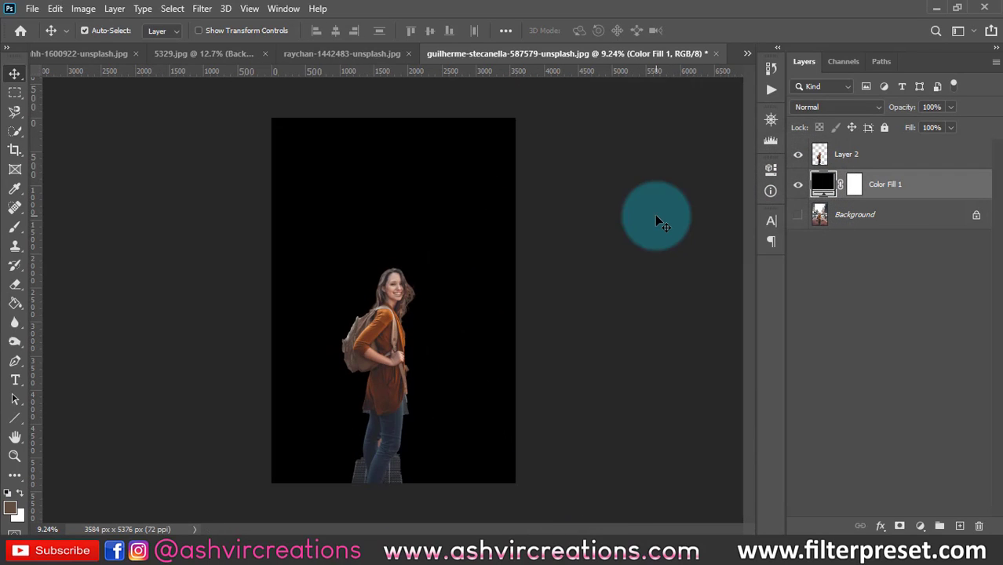